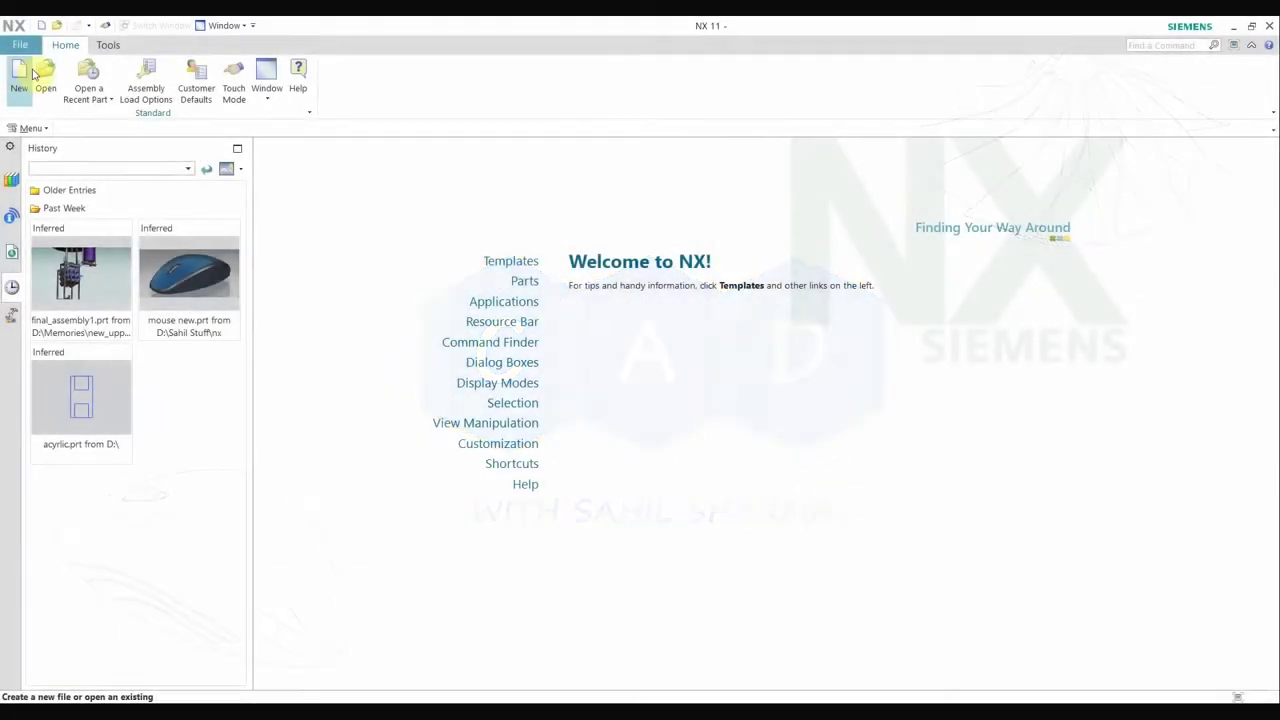
# - Create a new Model part and sketch a rectangle on the XY plane starting at the origin
pyautogui.click(22, 74)
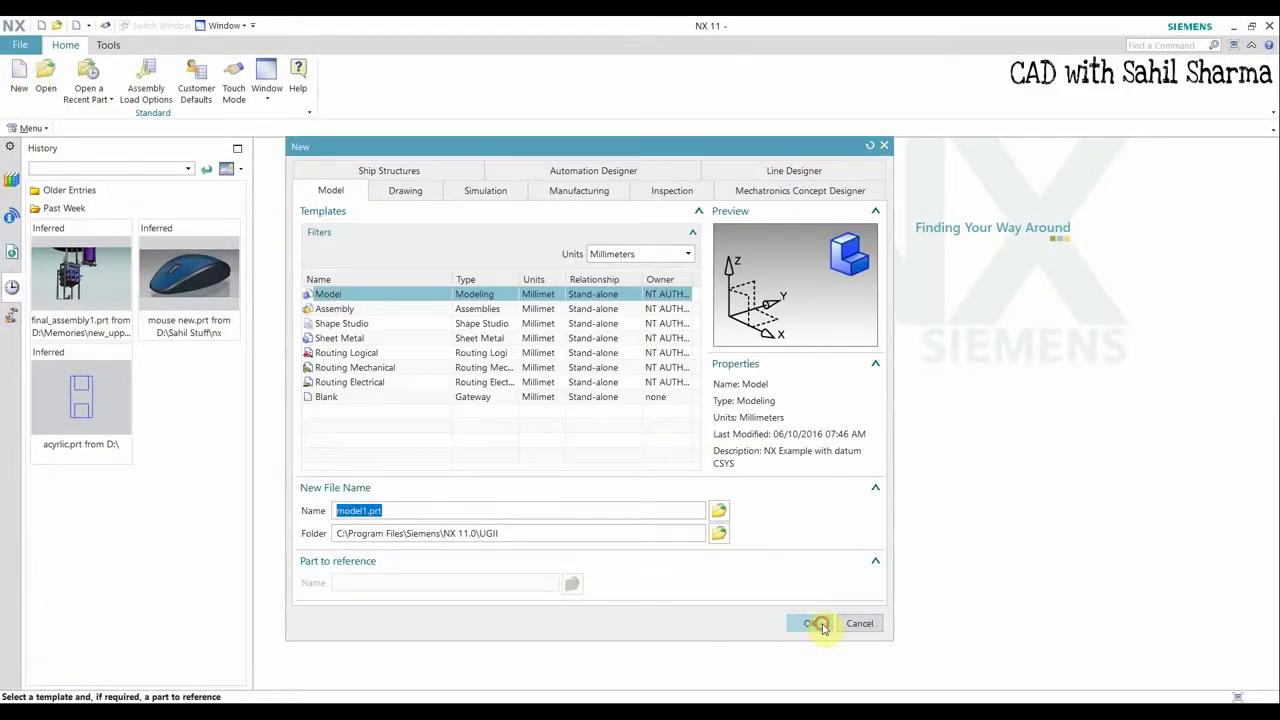
pyautogui.click(818, 623)
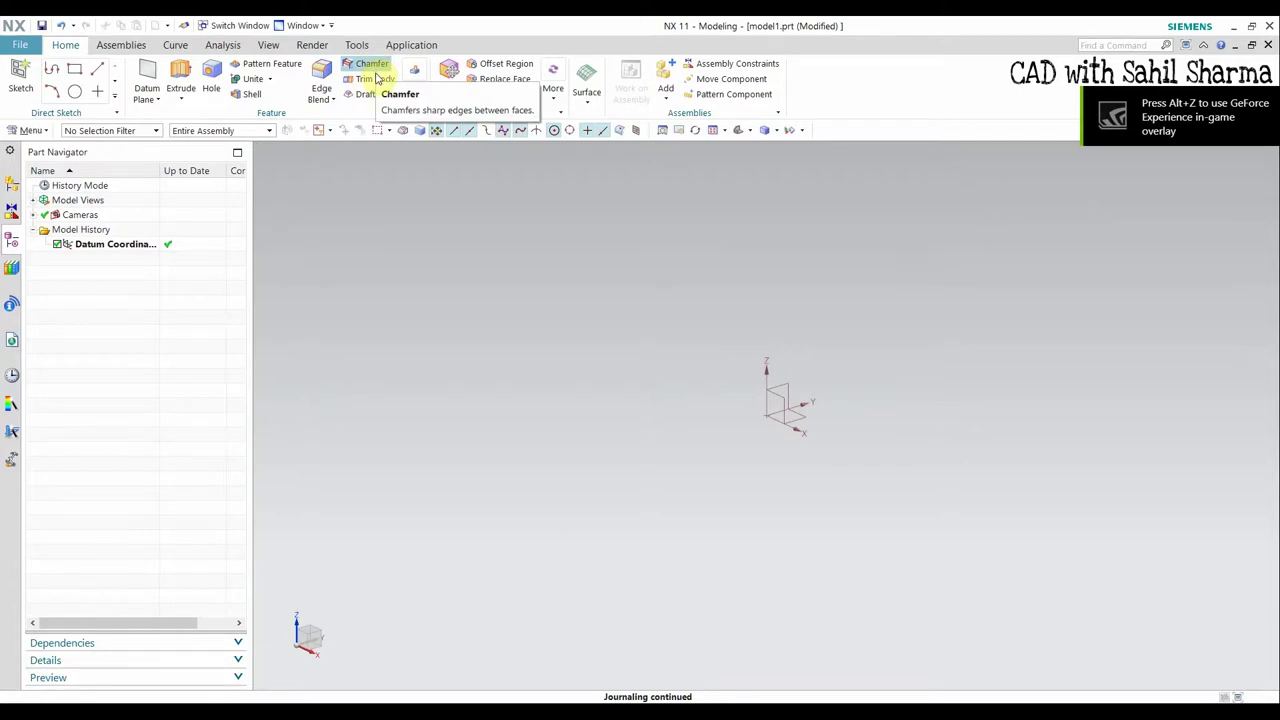
pyautogui.click(75, 70)
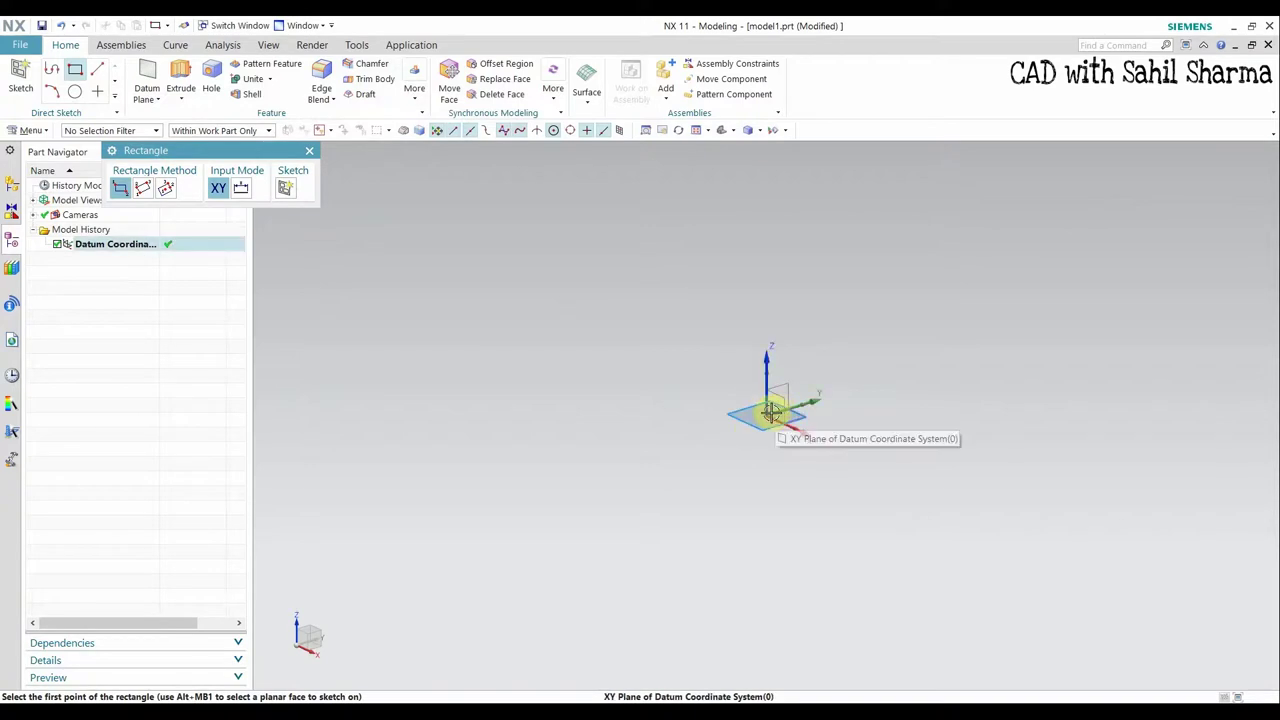
pyautogui.click(770, 412)
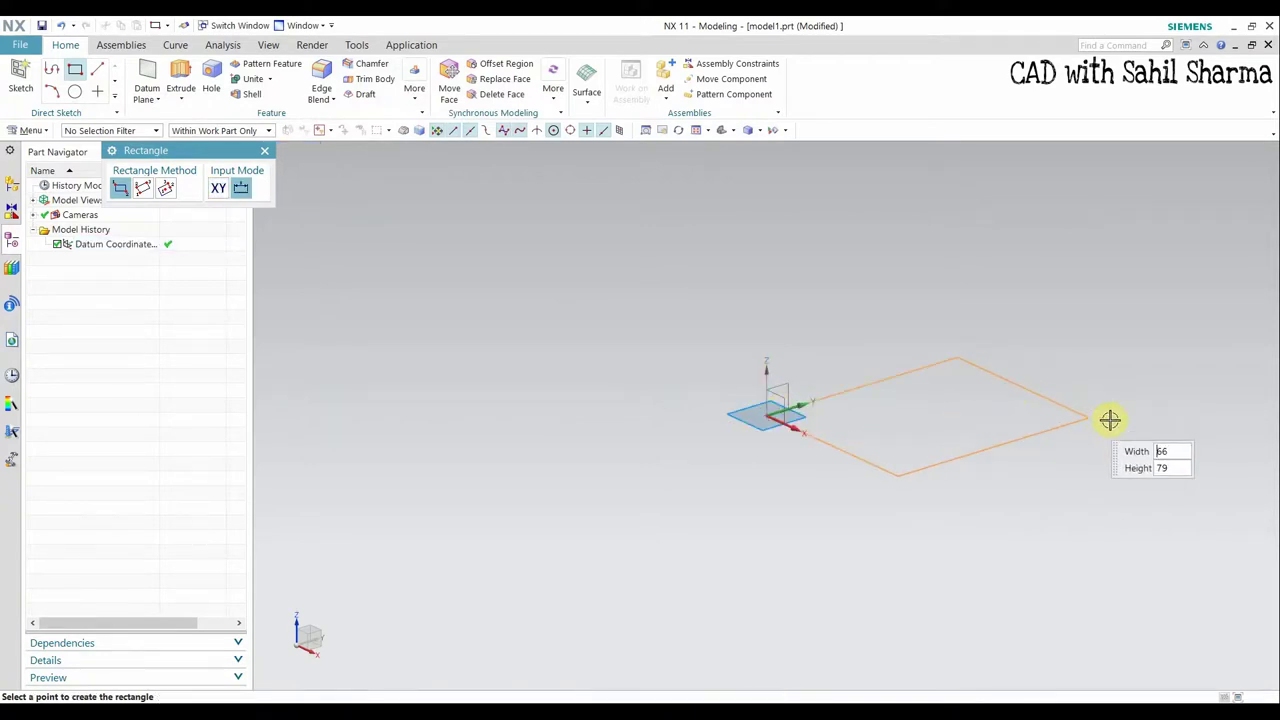
pyautogui.click(1096, 427)
pyautogui.click(264, 150)
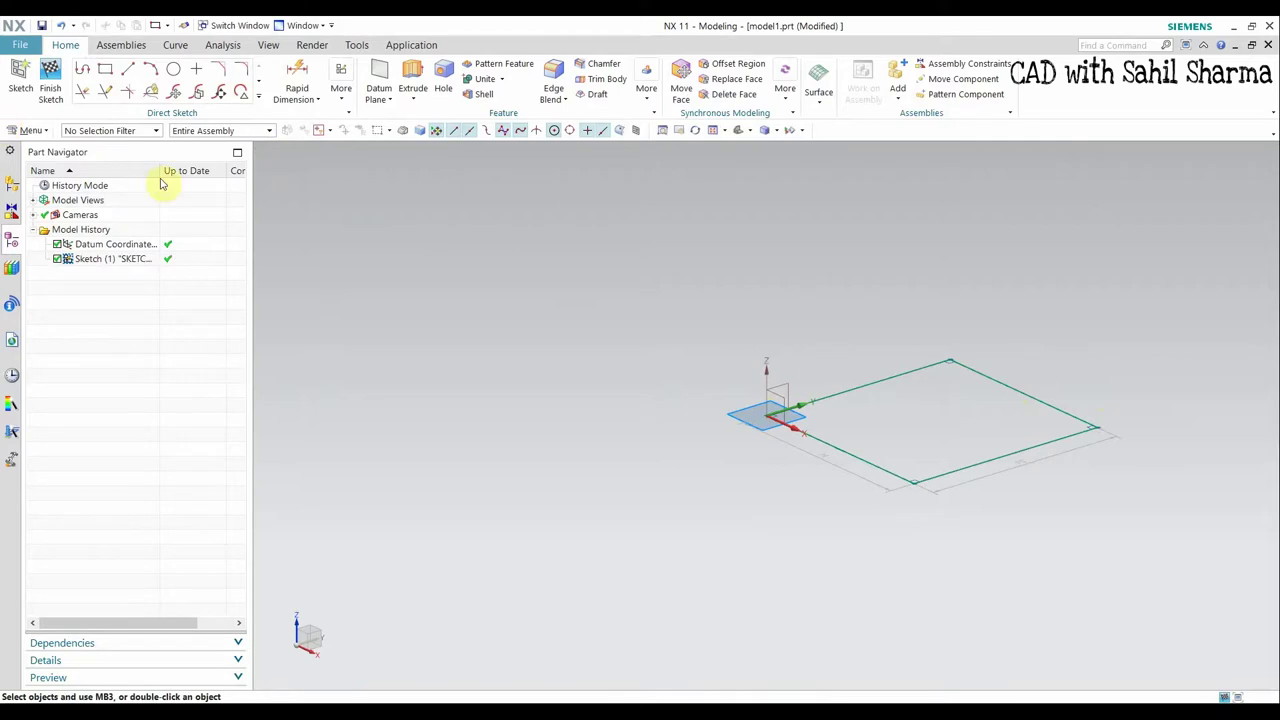
# - Finish the sketch and extrude the rectangle 65 mm into a solid block
pyautogui.click(50, 86)
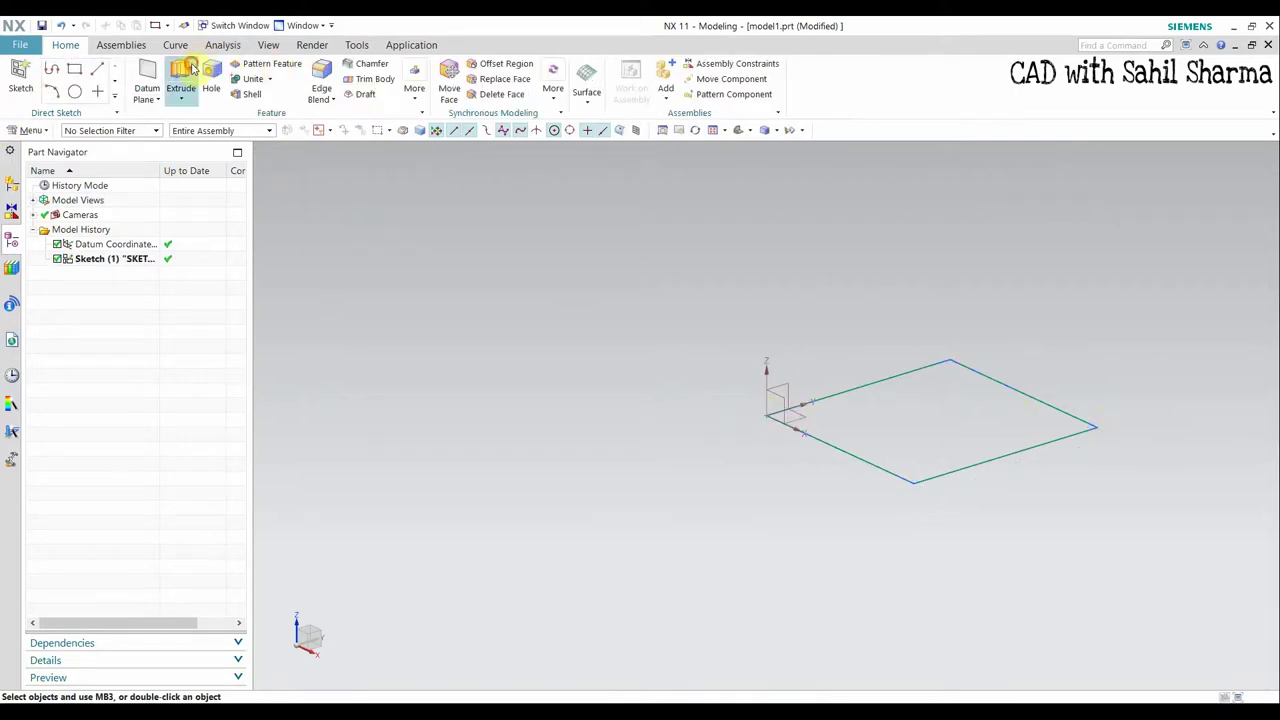
pyautogui.click(894, 375)
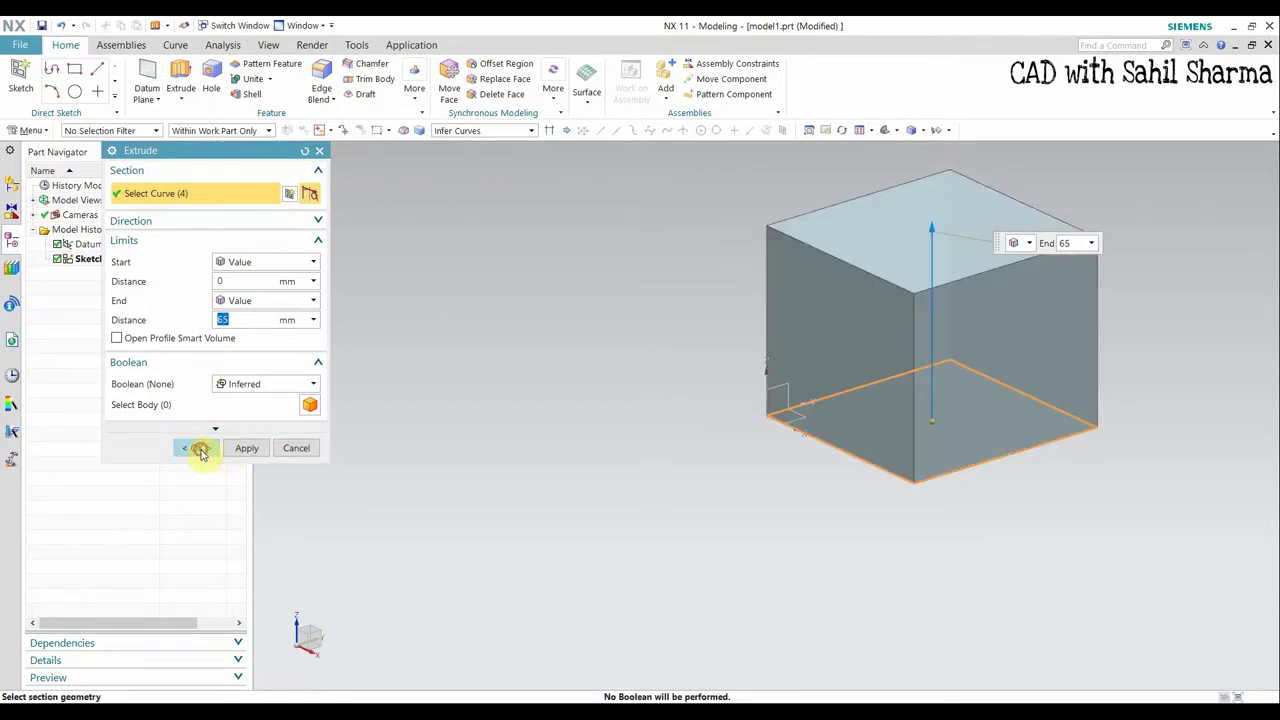
pyautogui.click(197, 447)
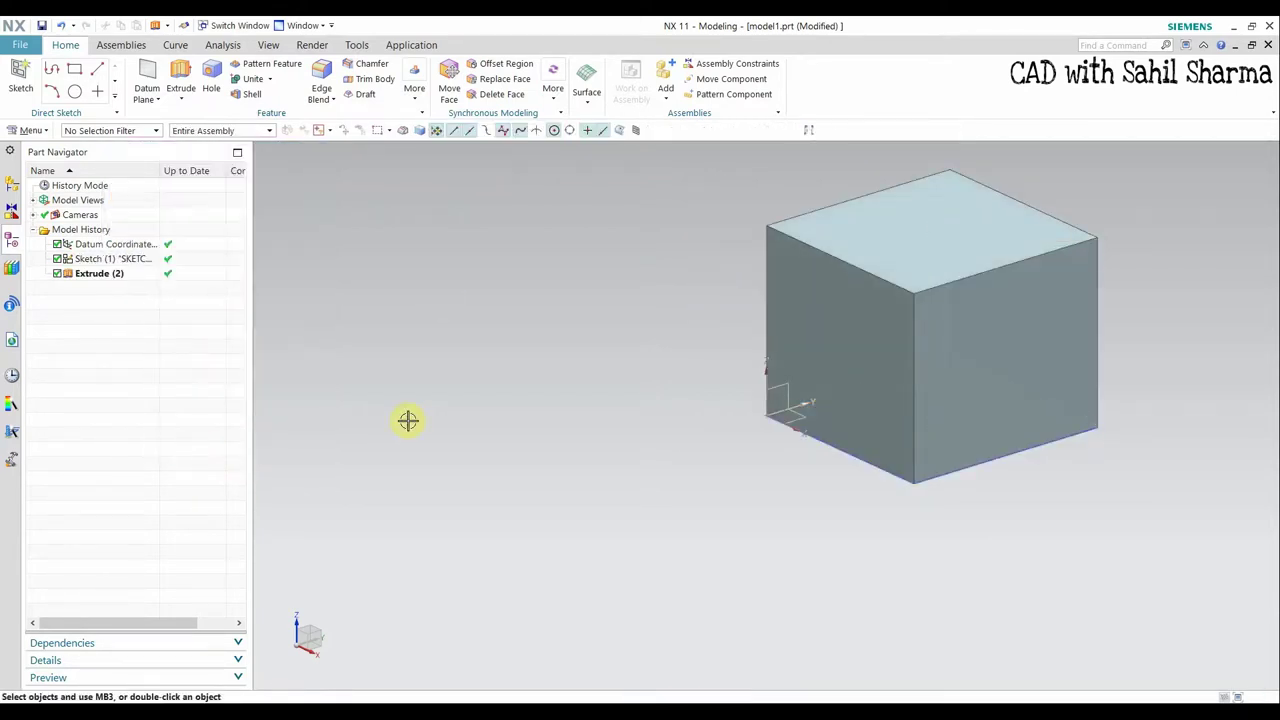
# - Chamfer the block's top-front edge with a Symmetric 13 mm distance
pyautogui.click(357, 68)
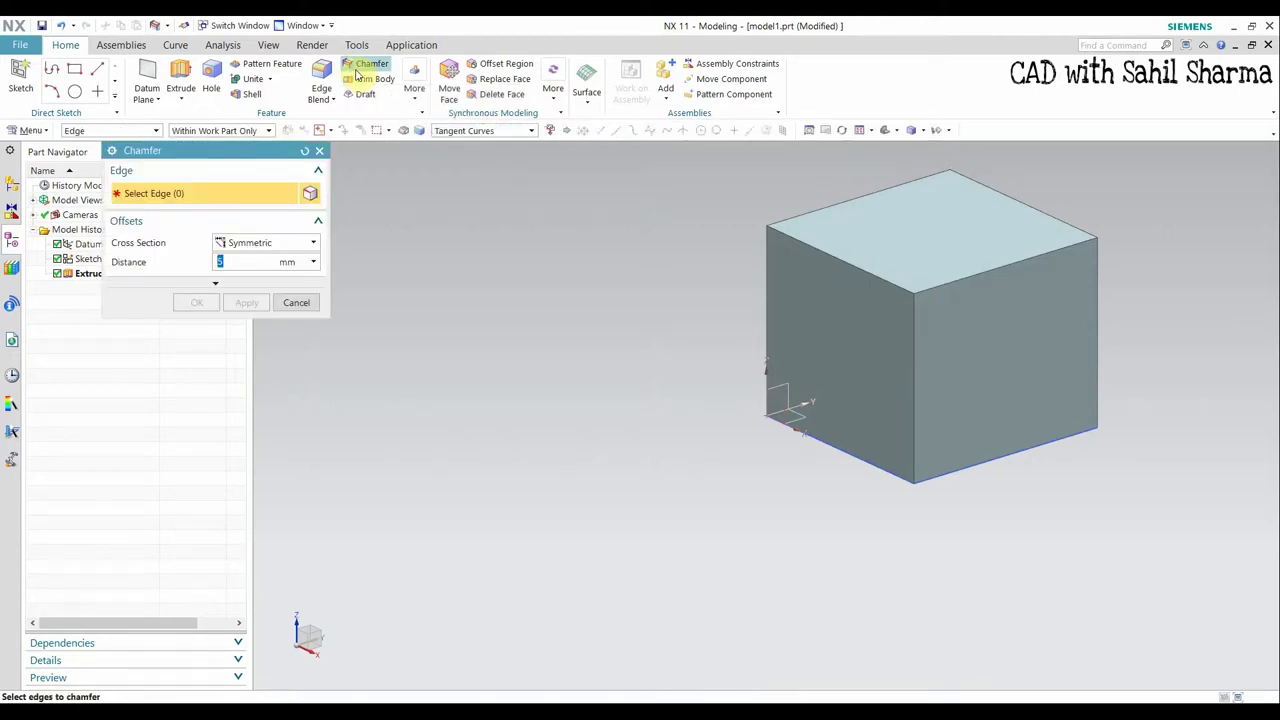
pyautogui.click(275, 243)
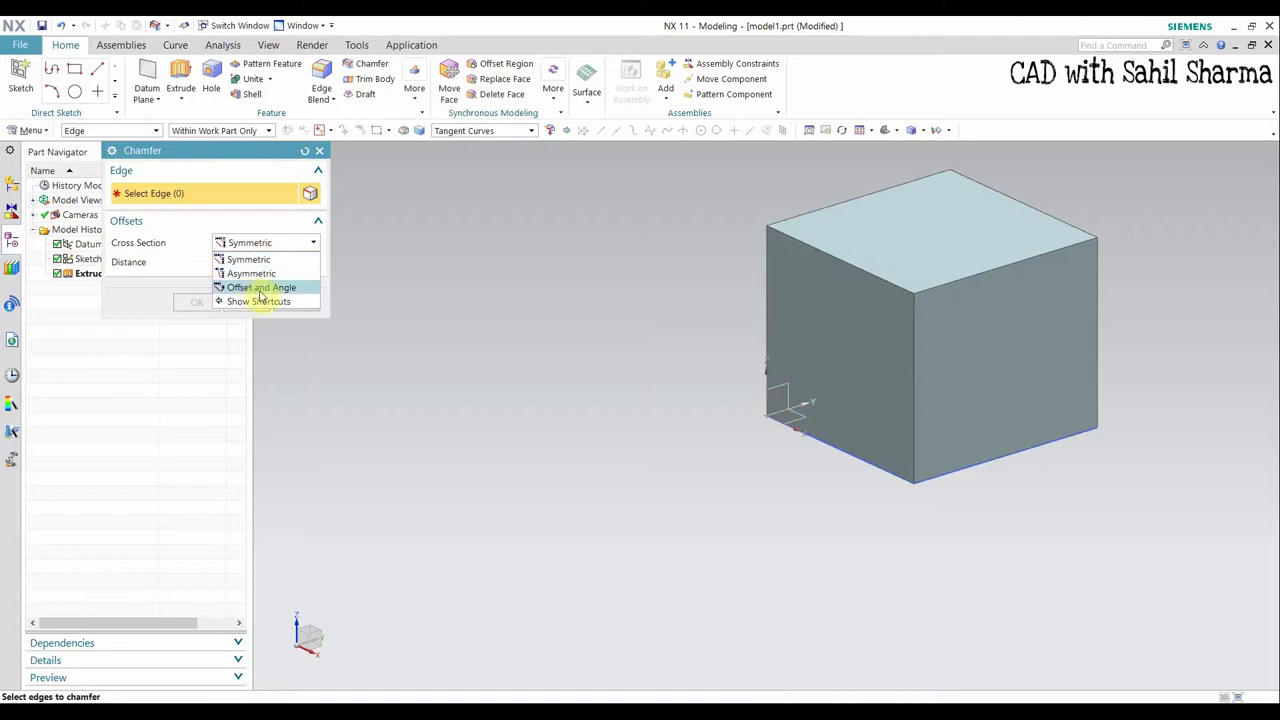
pyautogui.click(250, 240)
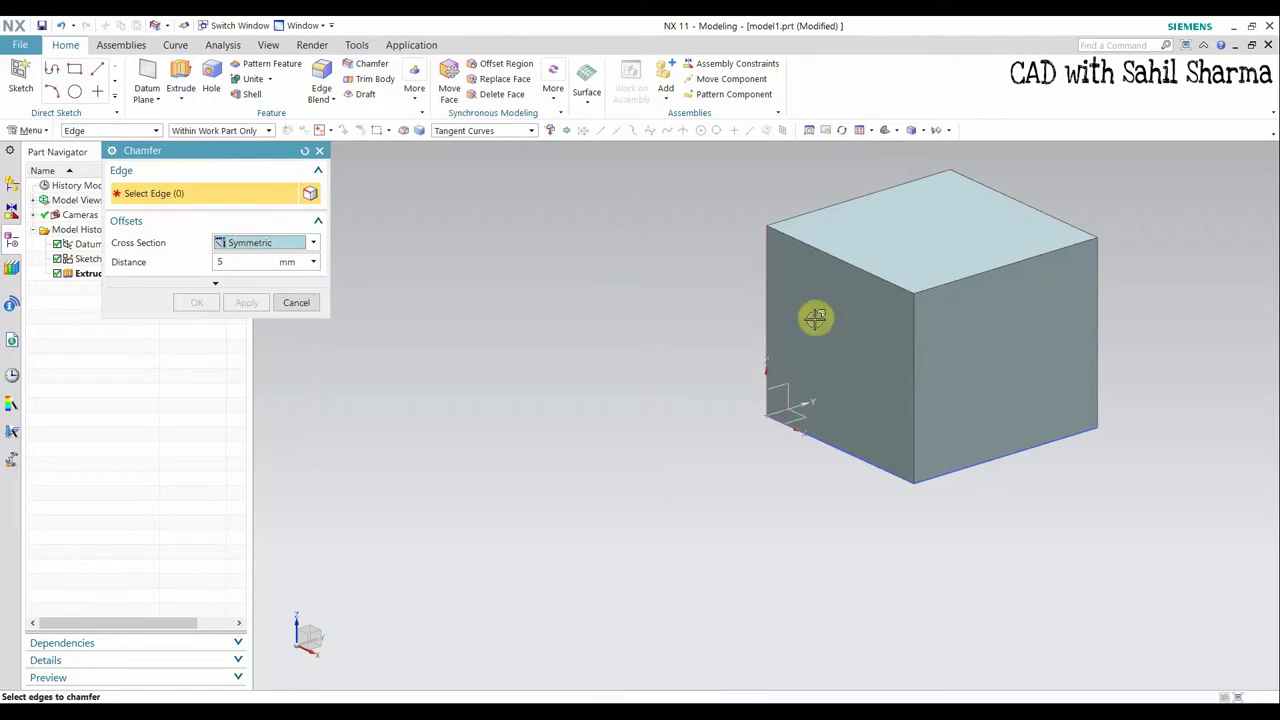
pyautogui.click(975, 280)
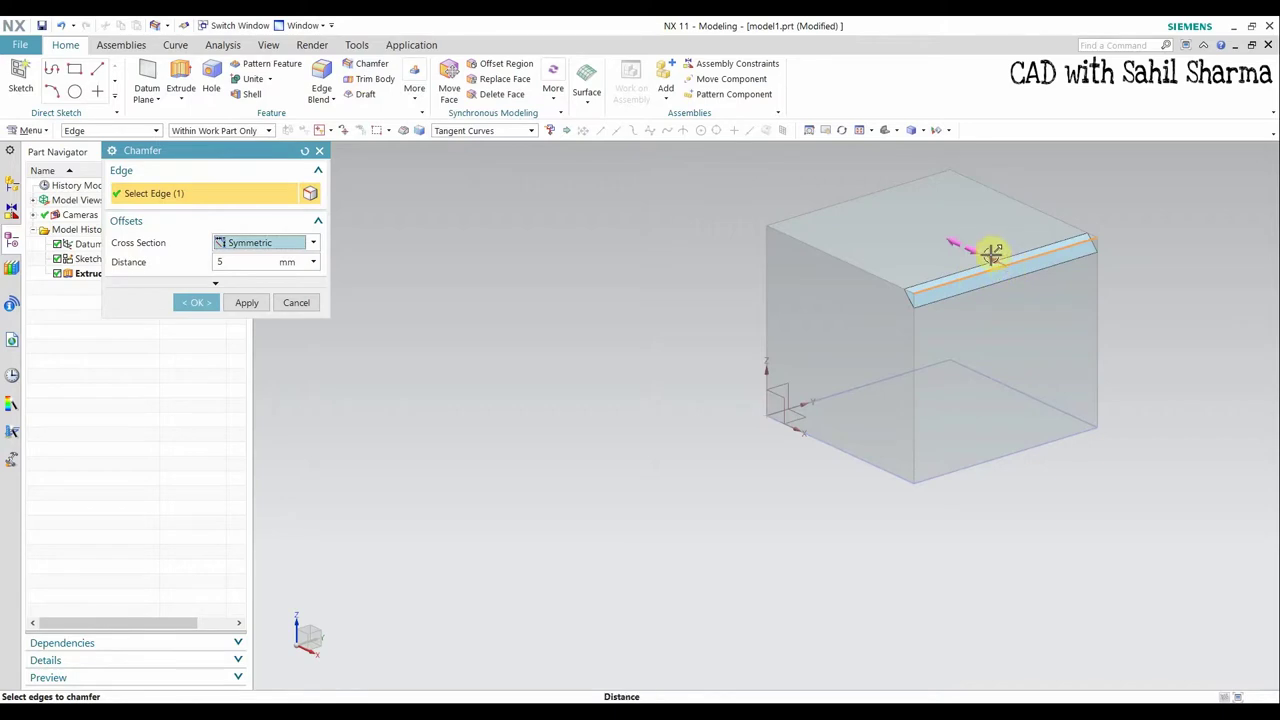
pyautogui.moveTo(990, 256); pyautogui.dragTo(972, 250)
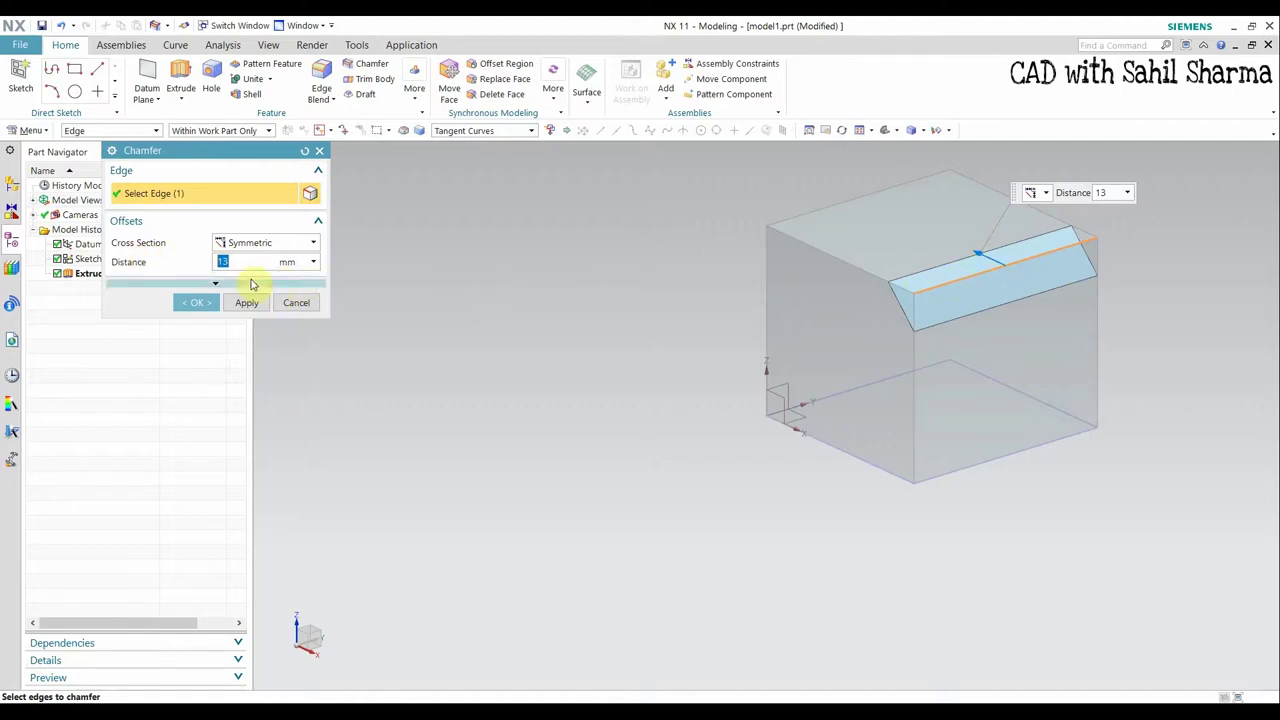
# - Expand the chamfer's Preview options and toggle Show Result on and off
pyautogui.click(251, 283)
pyautogui.click(315, 306)
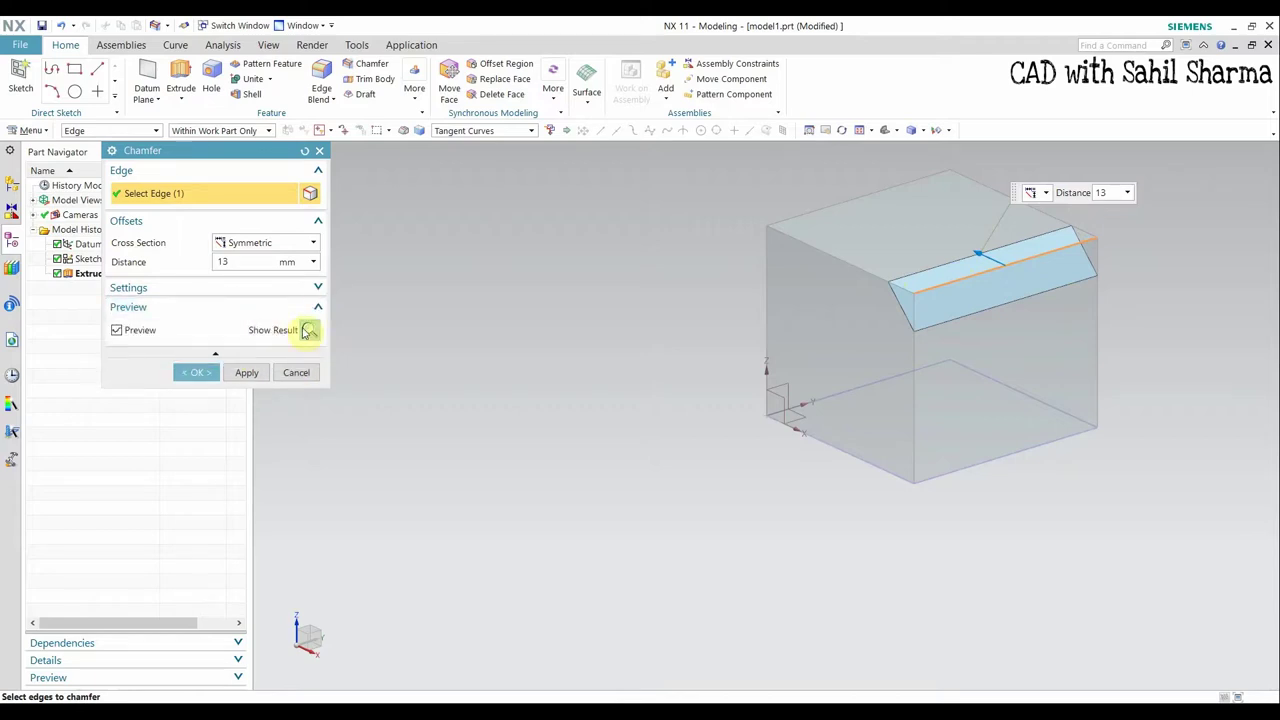
pyautogui.click(310, 330)
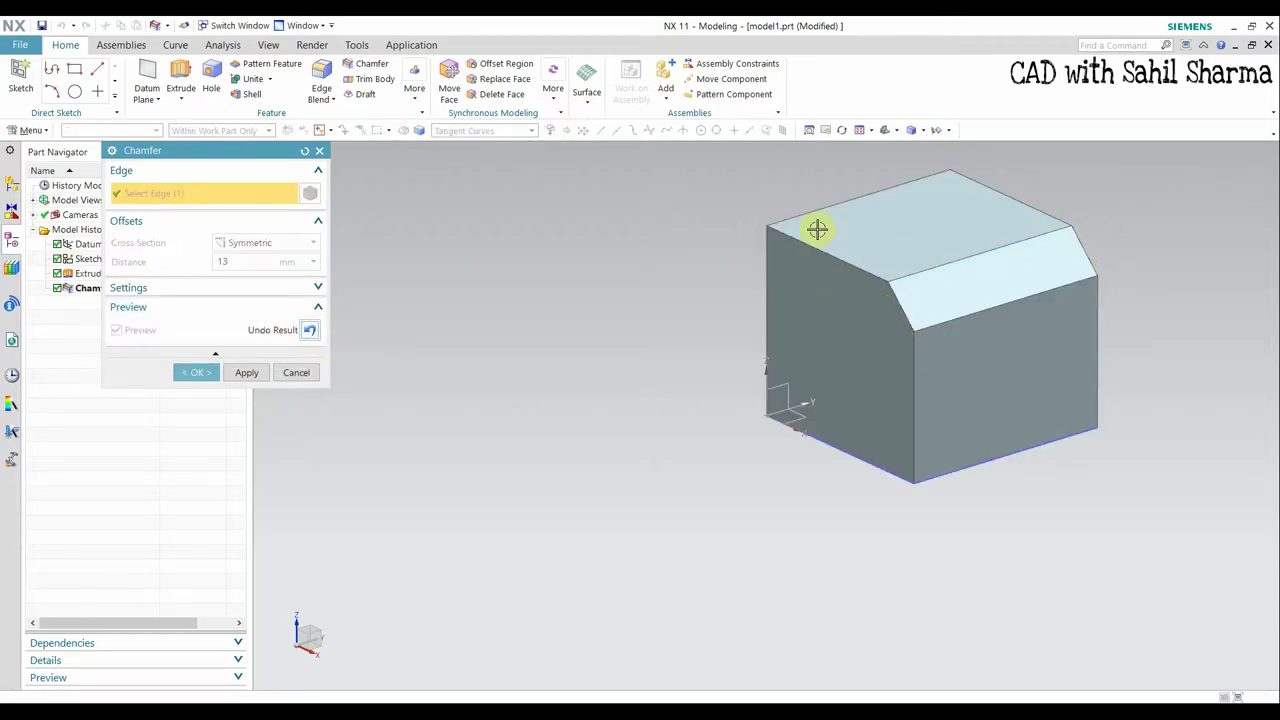
pyautogui.click(309, 331)
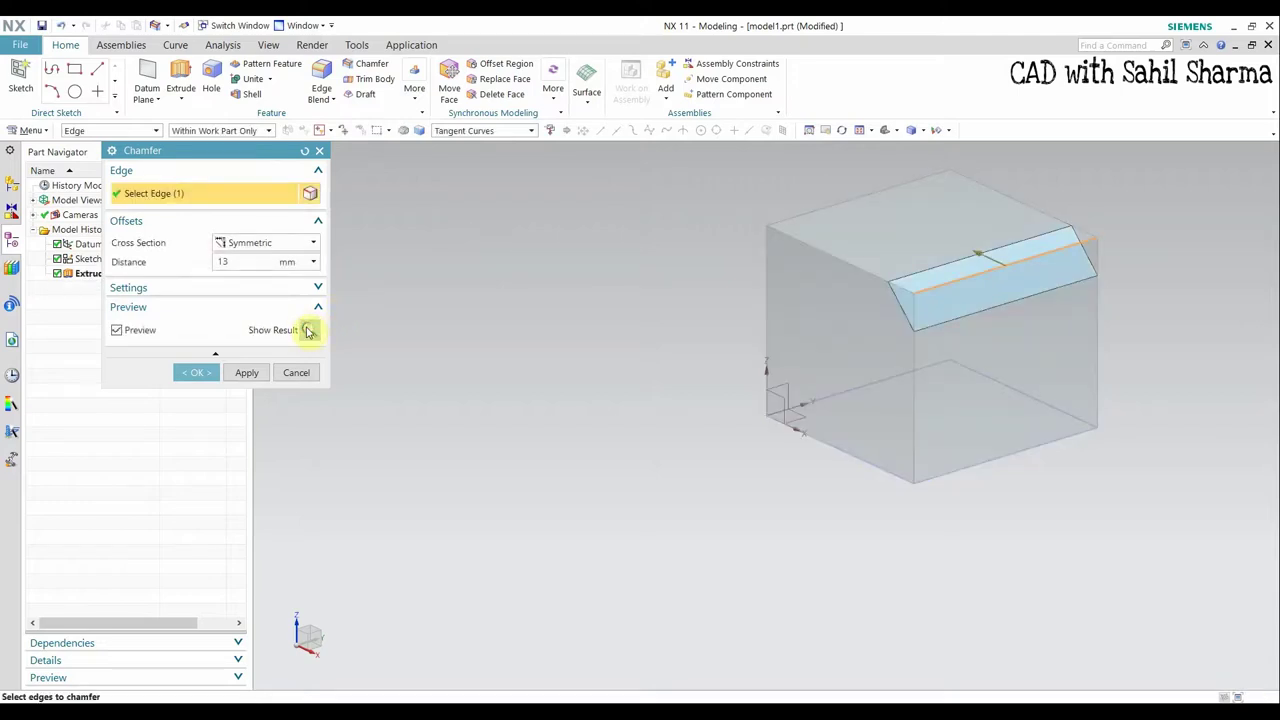
pyautogui.click(291, 243)
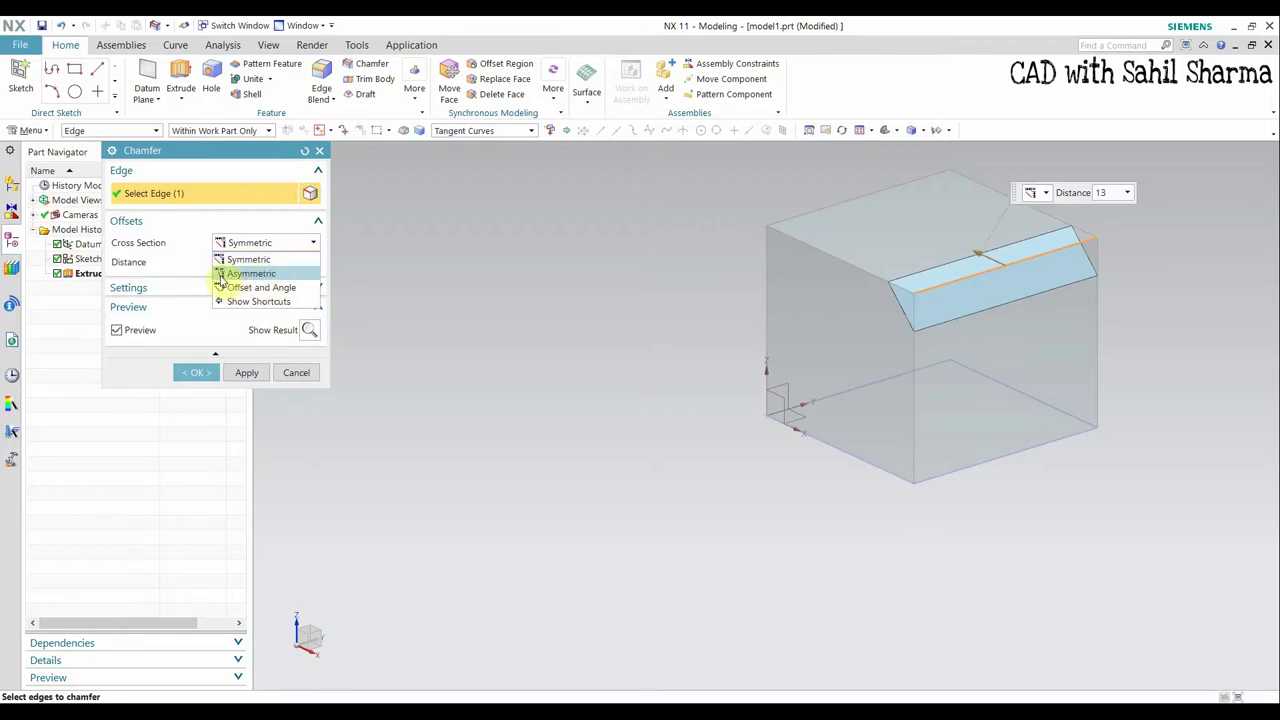
# - Switch the chamfer to Asymmetric, 13 mm by 18 mm, and preview the finished result
pyautogui.click(238, 274)
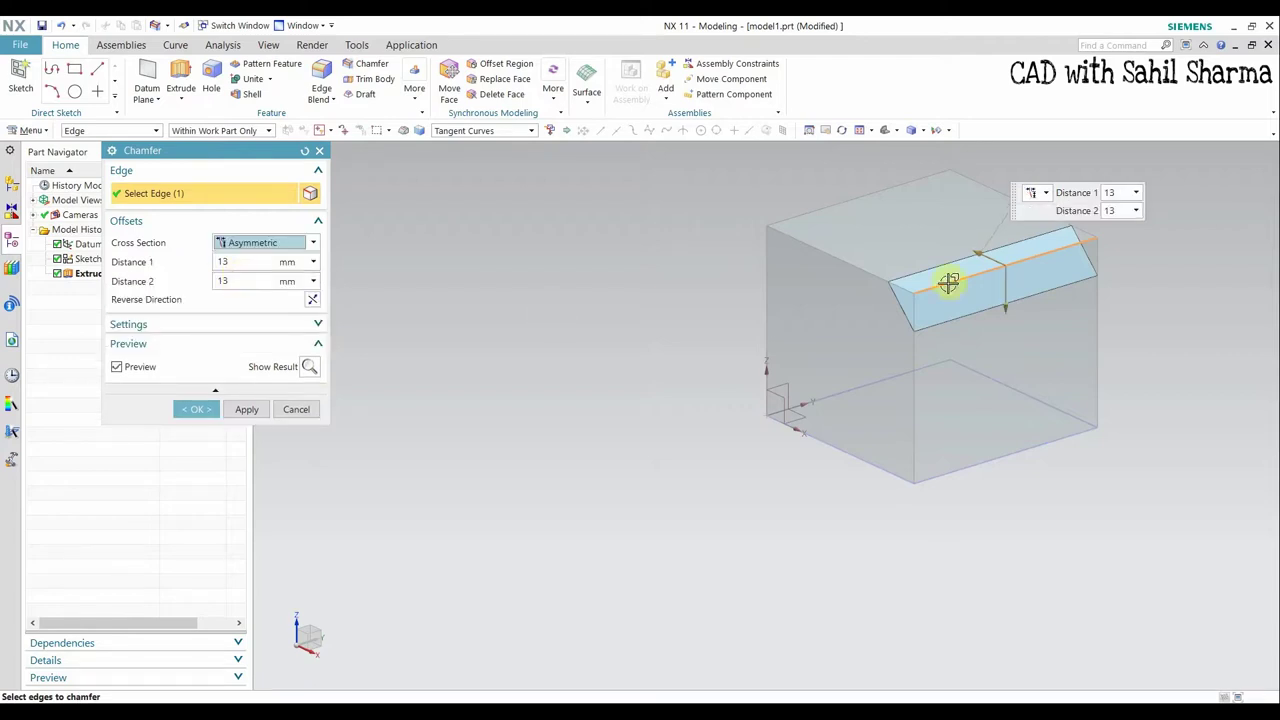
pyautogui.moveTo(1006, 306); pyautogui.dragTo(1005, 321)
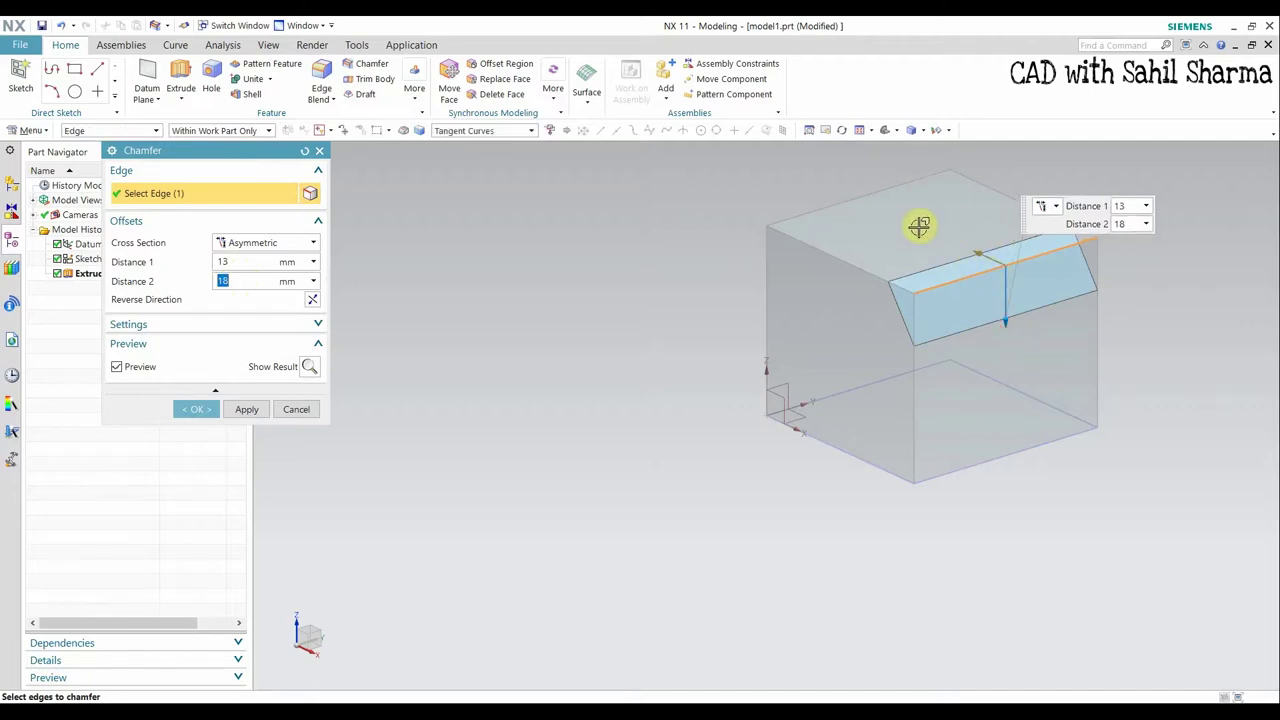
pyautogui.click(311, 369)
pyautogui.moveTo(749, 391); pyautogui.dragTo(779, 397, button='middle')
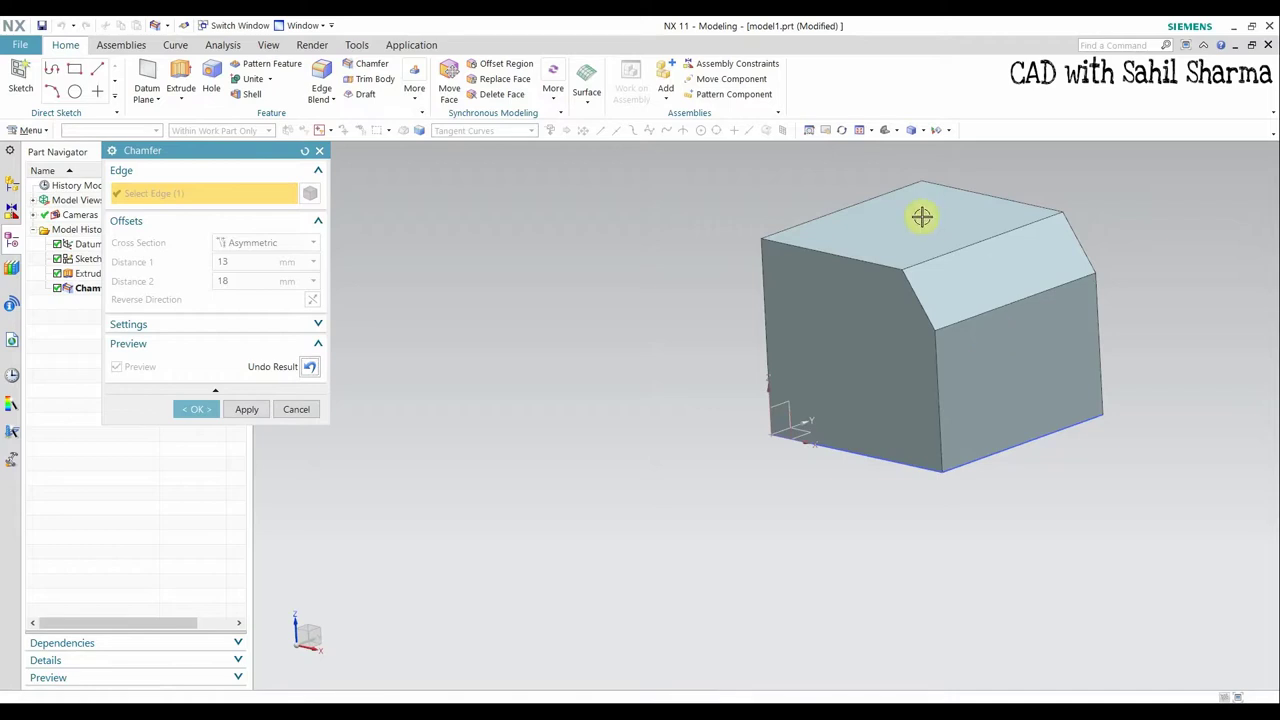
# - Preview an Offset and Angle chamfer of 25 mm and 36°, then cancel it
pyautogui.click(311, 368)
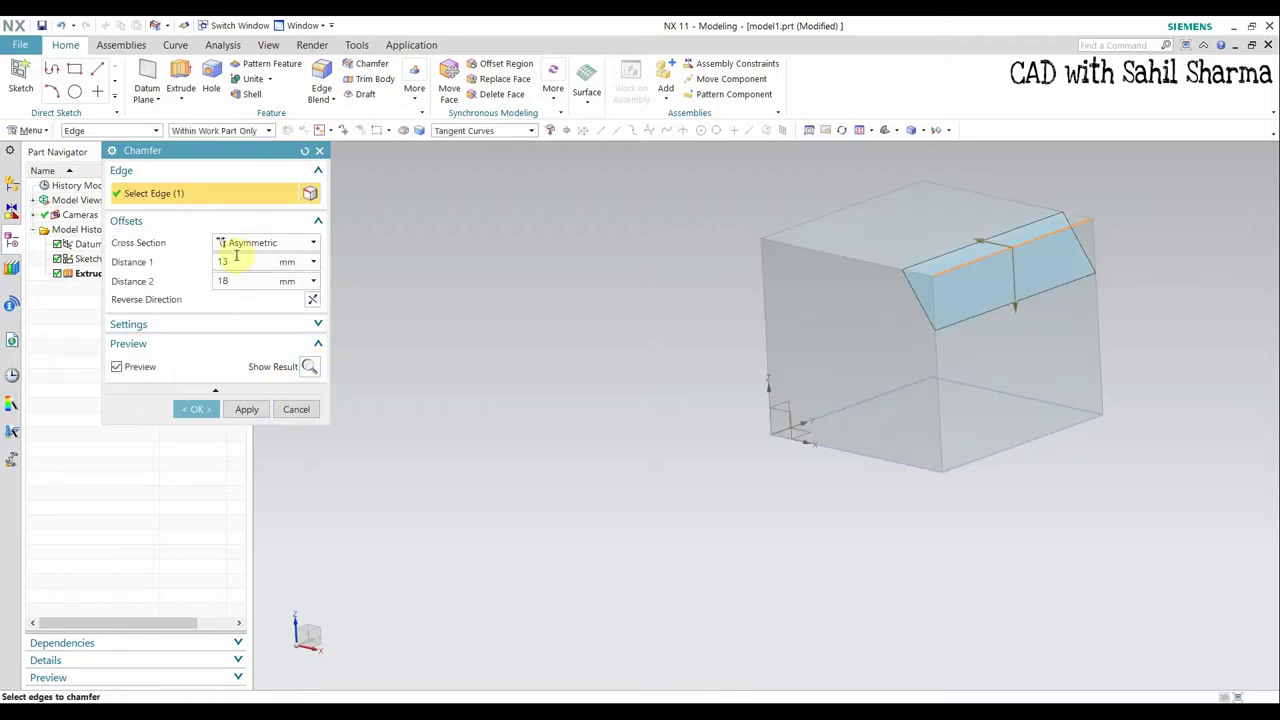
pyautogui.click(266, 245)
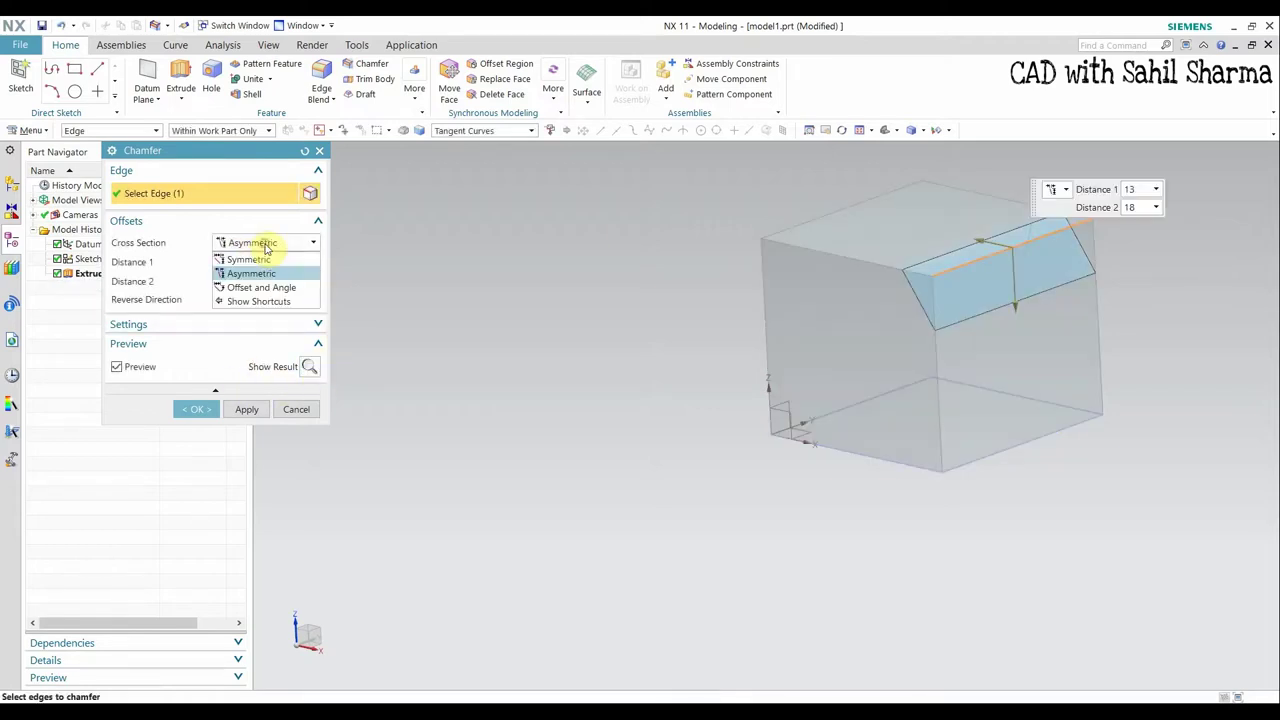
pyautogui.click(260, 287)
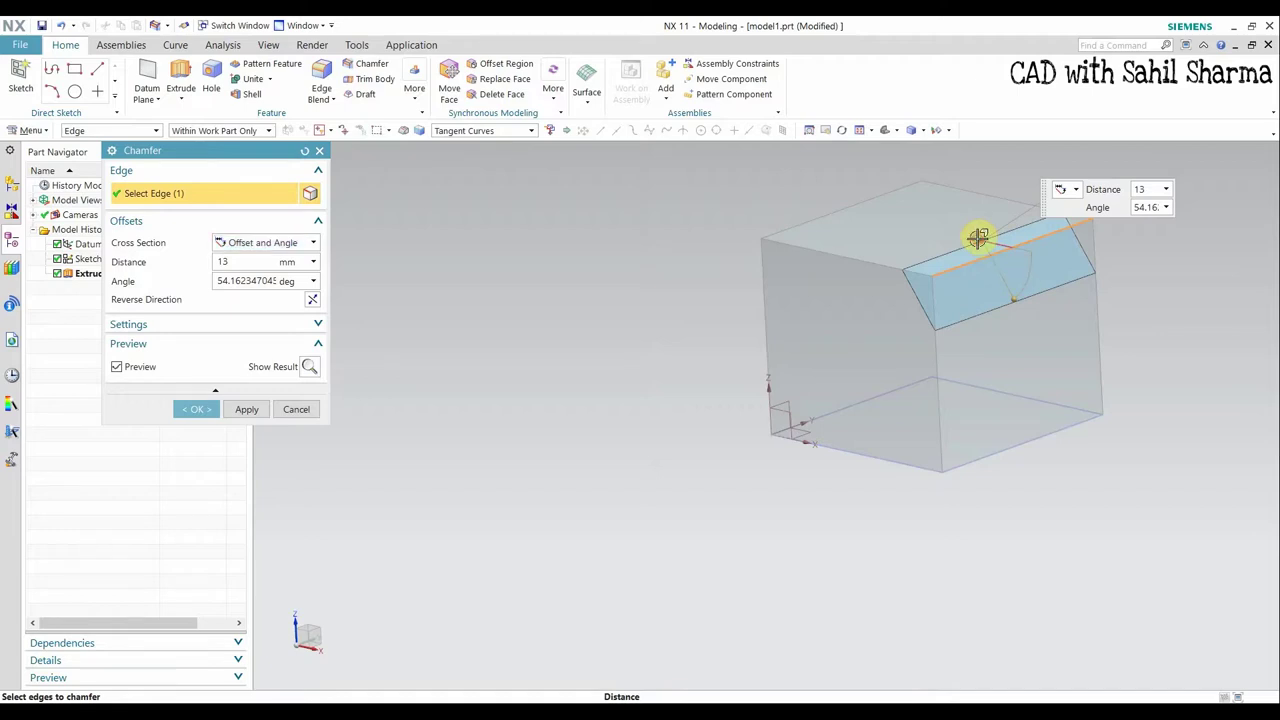
pyautogui.moveTo(980, 237); pyautogui.dragTo(946, 234)
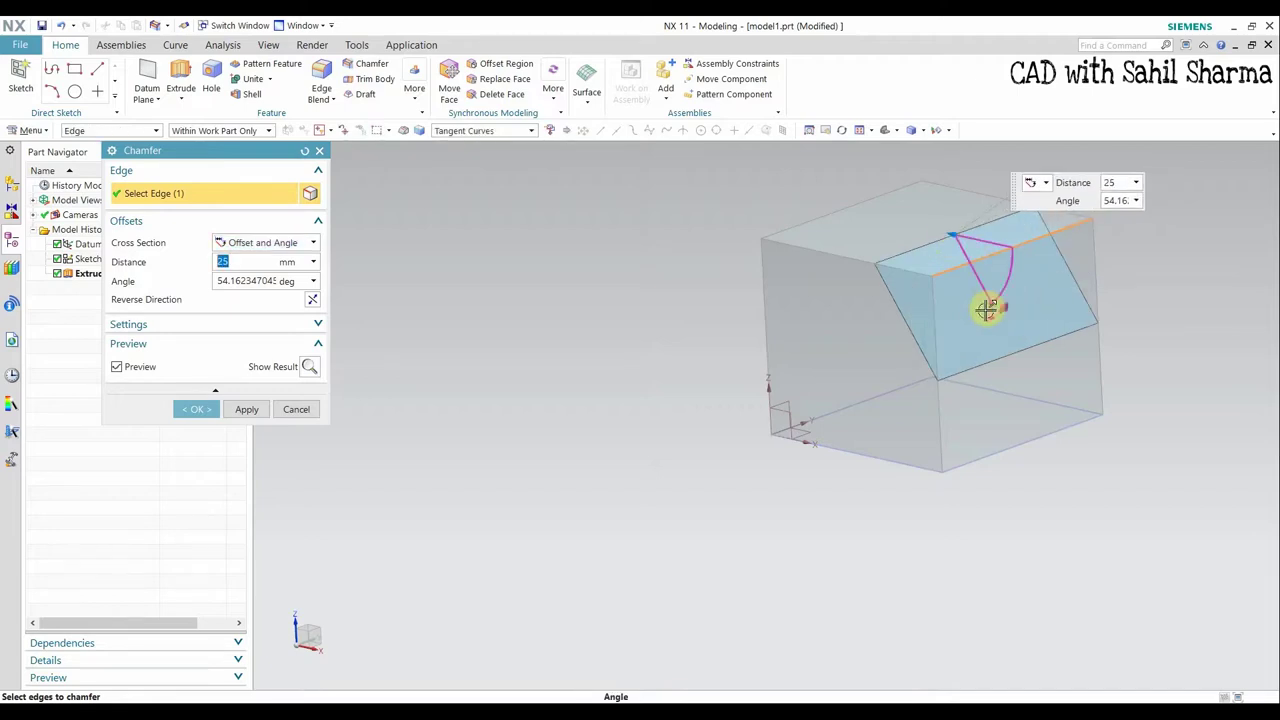
pyautogui.moveTo(986, 306)
pyautogui.mouseDown()
pyautogui.moveTo(1006, 286)
pyautogui.moveTo(999, 297)
pyautogui.mouseUp()
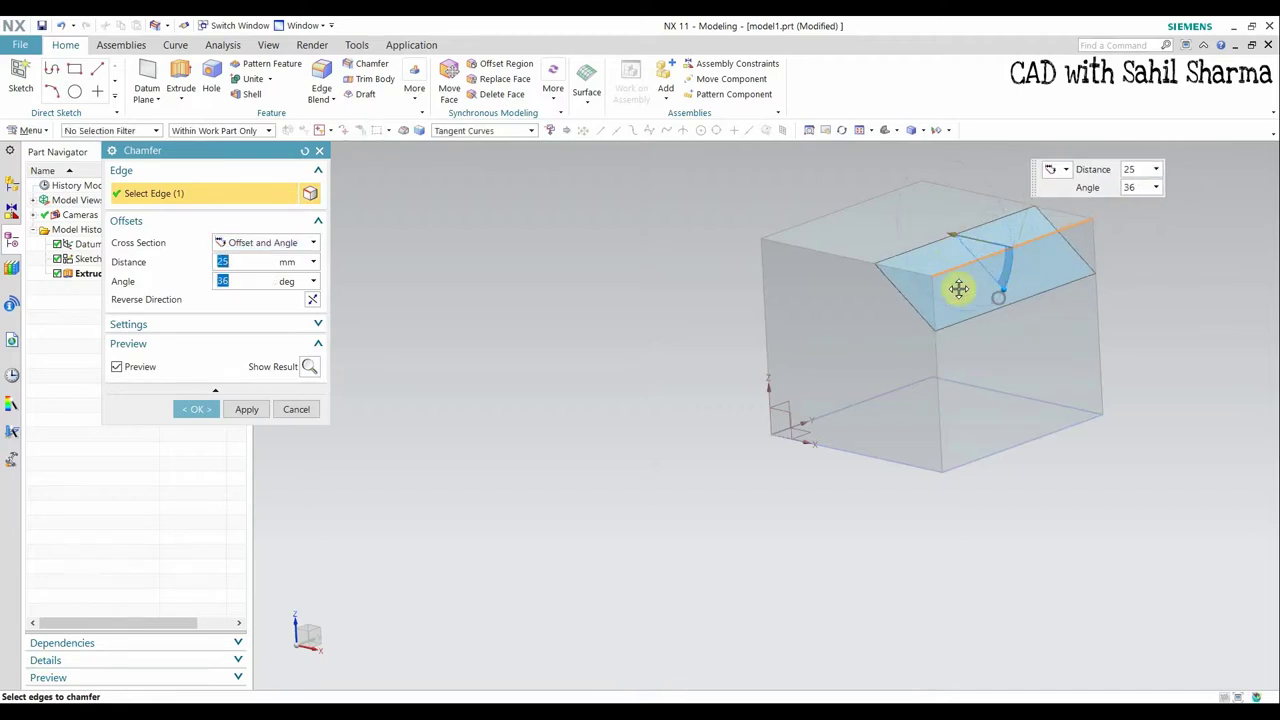
pyautogui.click(309, 367)
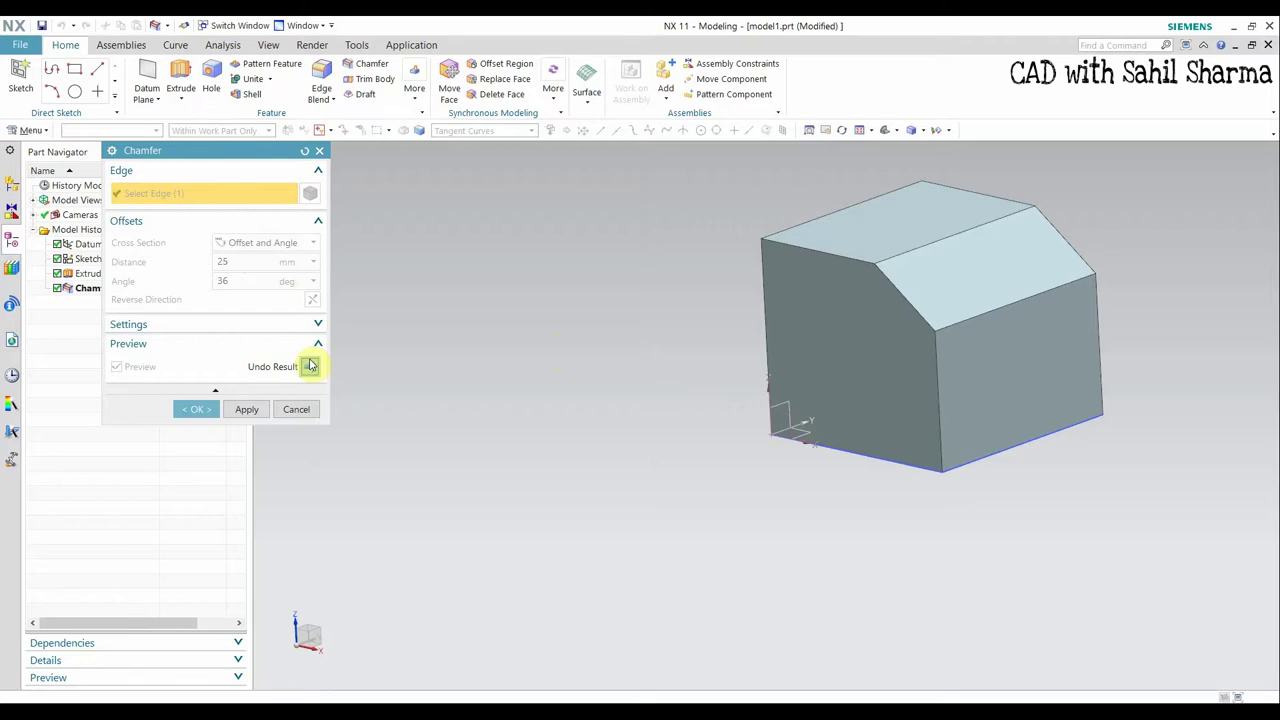
pyautogui.click(303, 411)
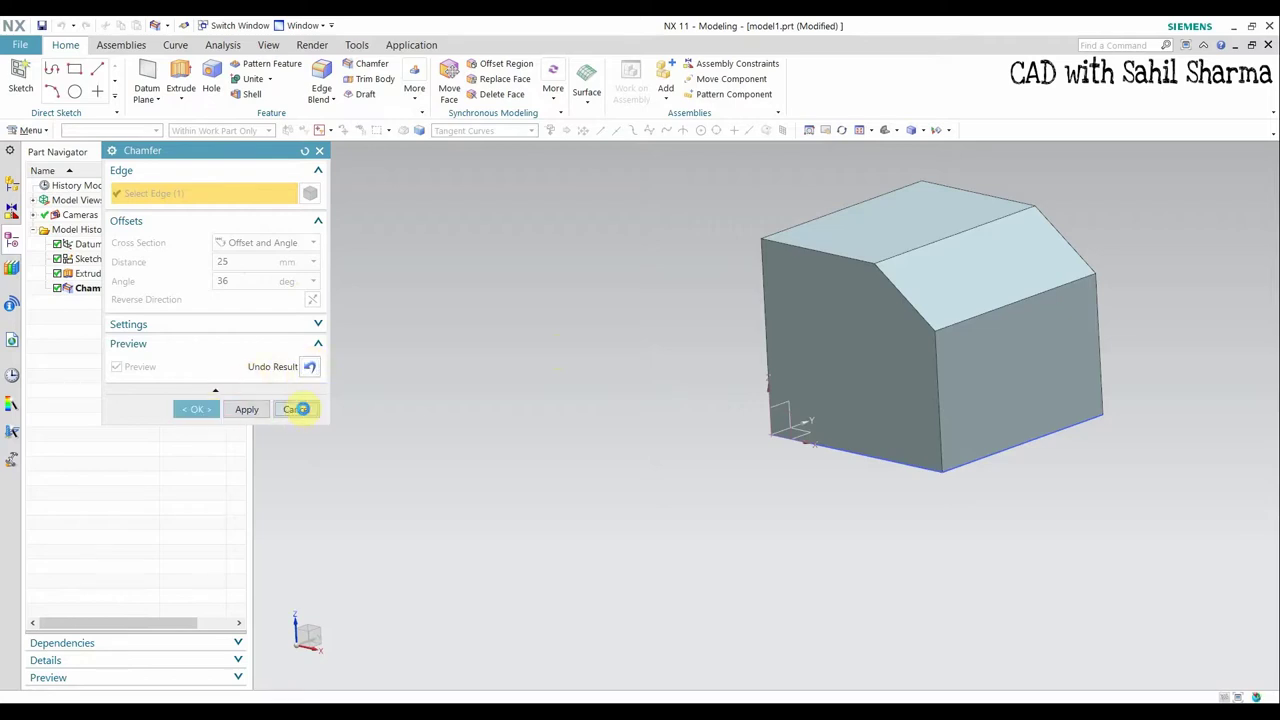
pyautogui.moveTo(1173, 386); pyautogui.dragTo(1013, 546, button='middle')
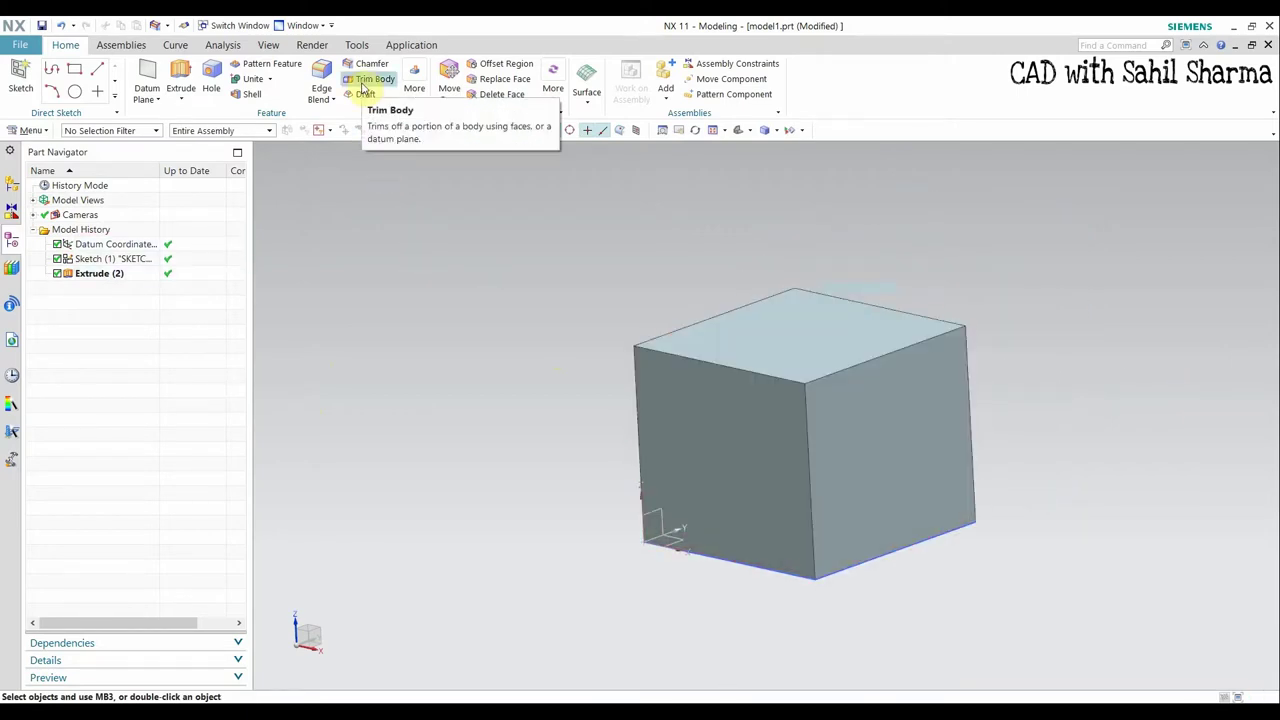
# - Offset a new datum plane 41 mm from the datum CSYS XZ plane
pyautogui.click(150, 85)
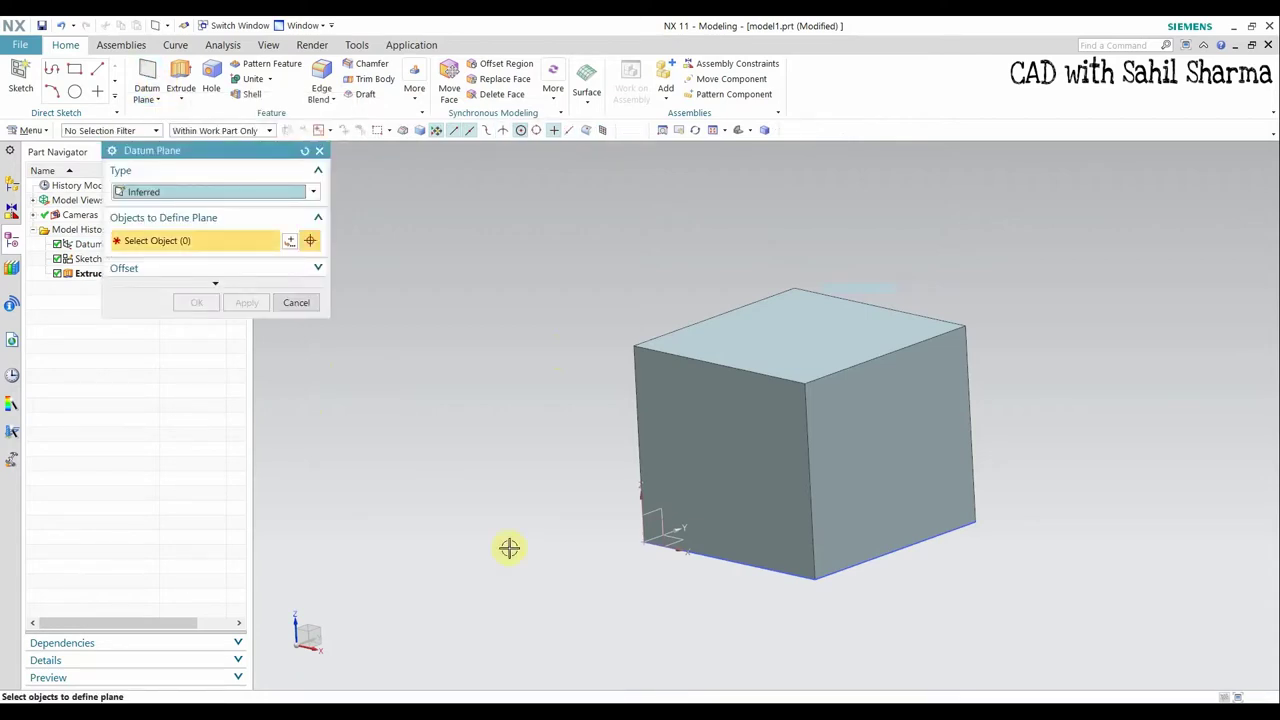
pyautogui.click(654, 523)
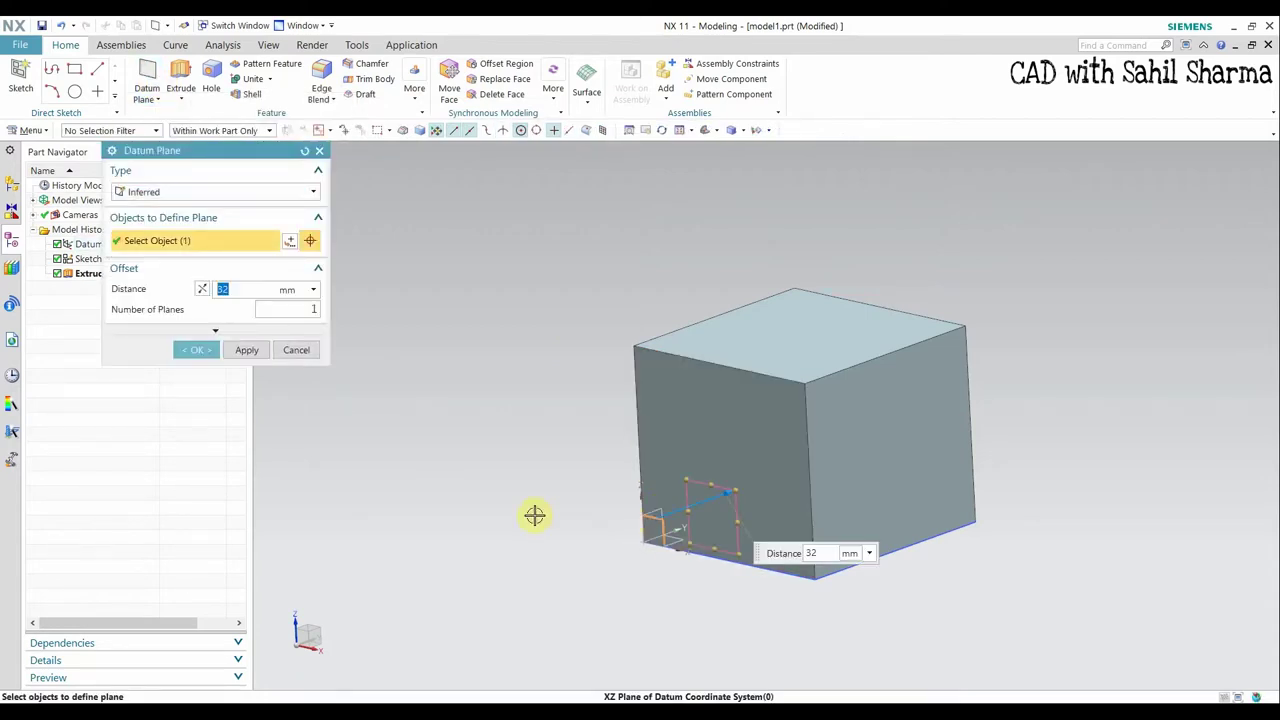
pyautogui.moveTo(534, 513); pyautogui.dragTo(643, 511, button='middle')
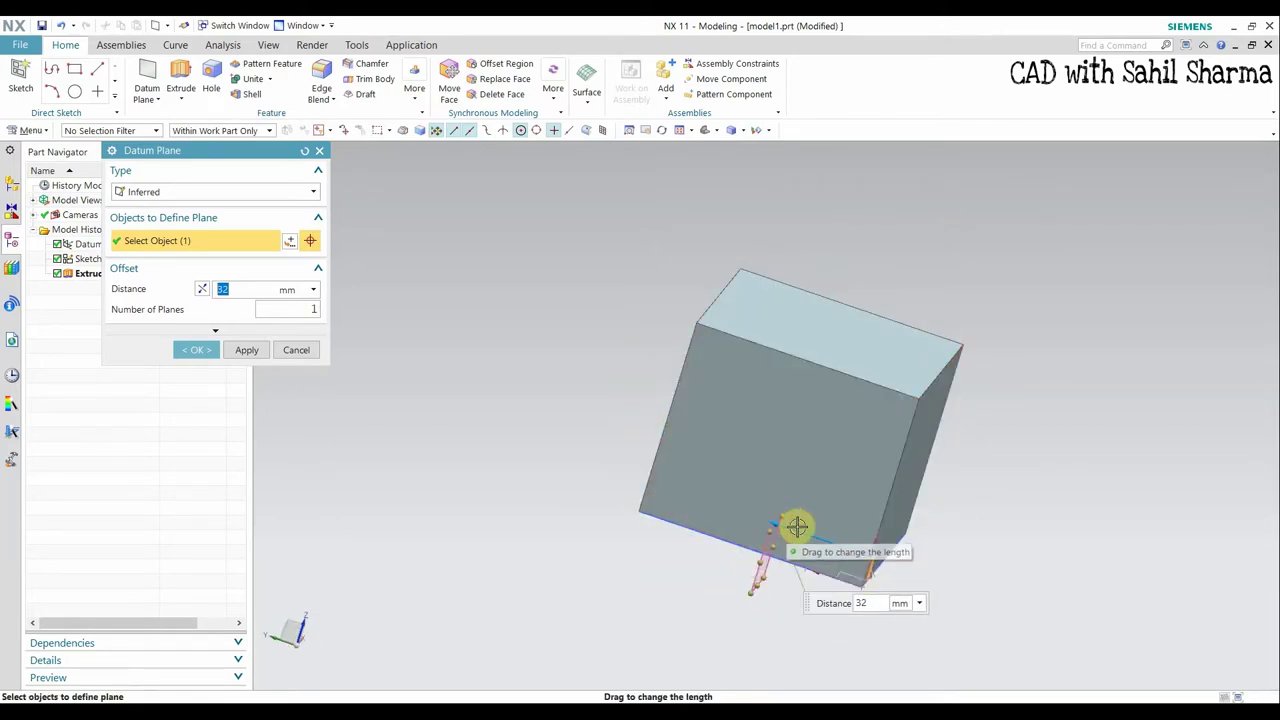
pyautogui.moveTo(766, 514)
pyautogui.mouseDown()
pyautogui.moveTo(735, 503)
pyautogui.moveTo(745, 513)
pyautogui.mouseUp()
pyautogui.click(200, 350)
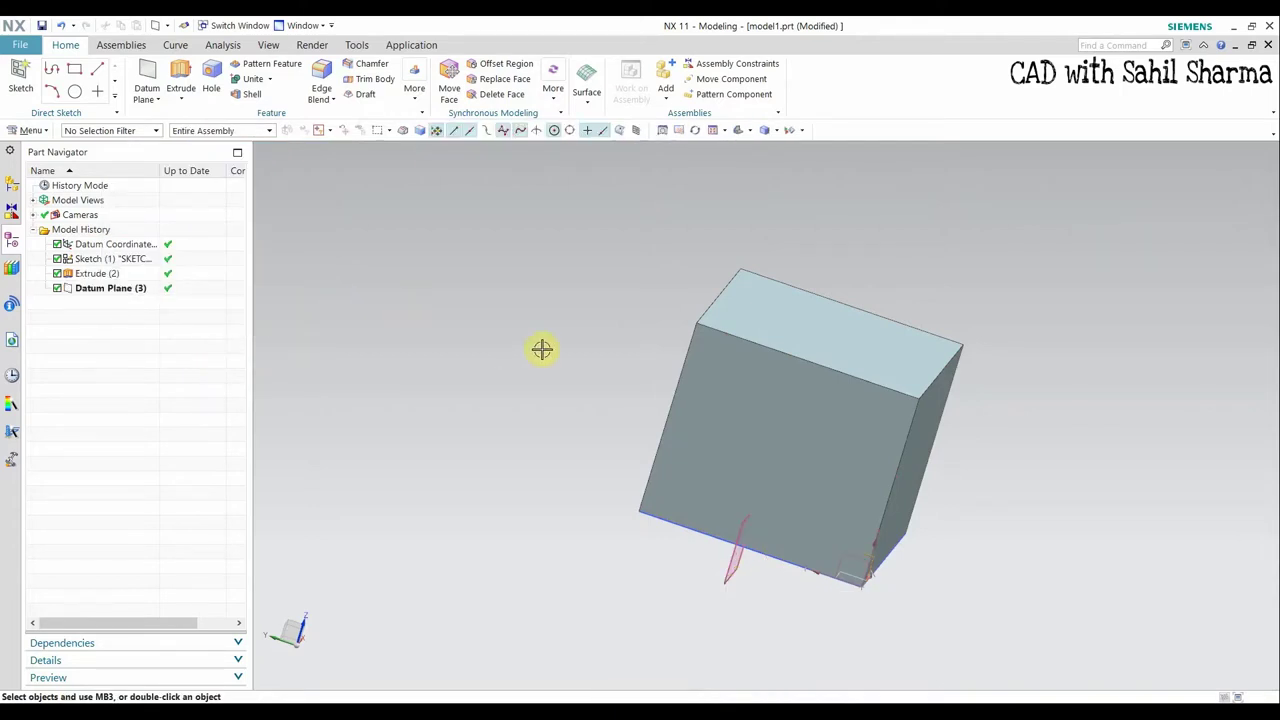
pyautogui.click(378, 80)
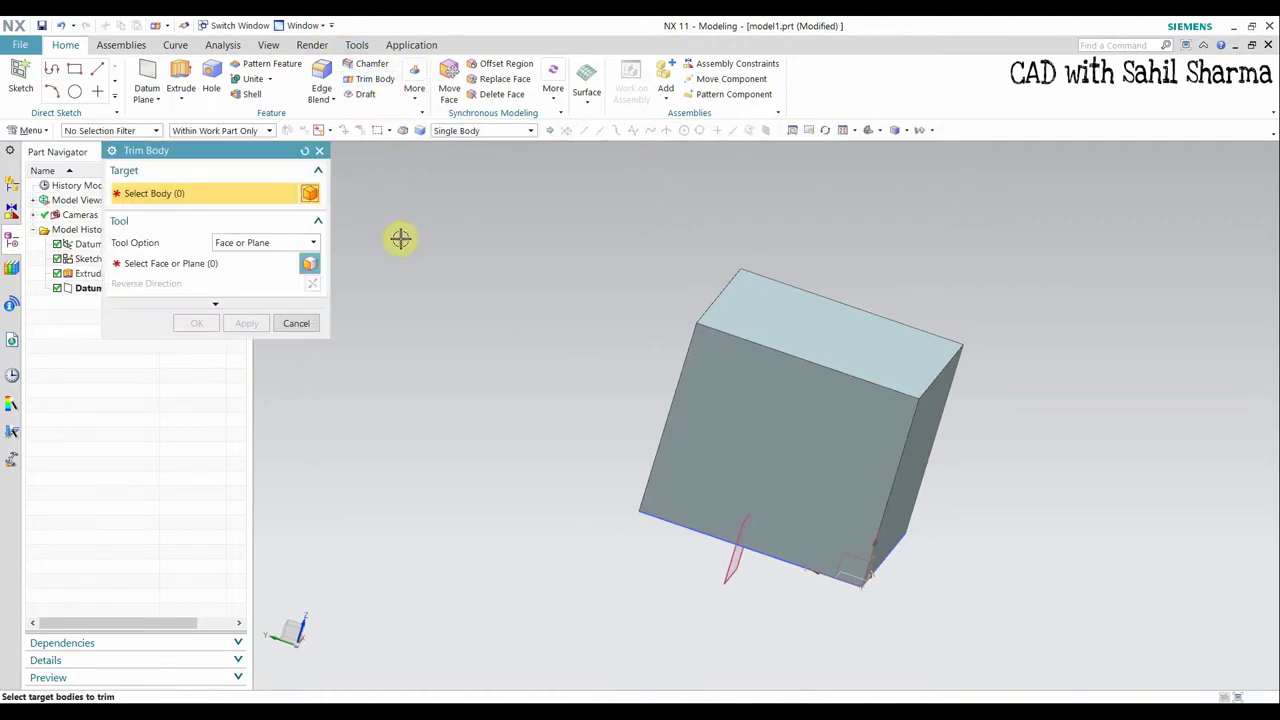
pyautogui.click(827, 390)
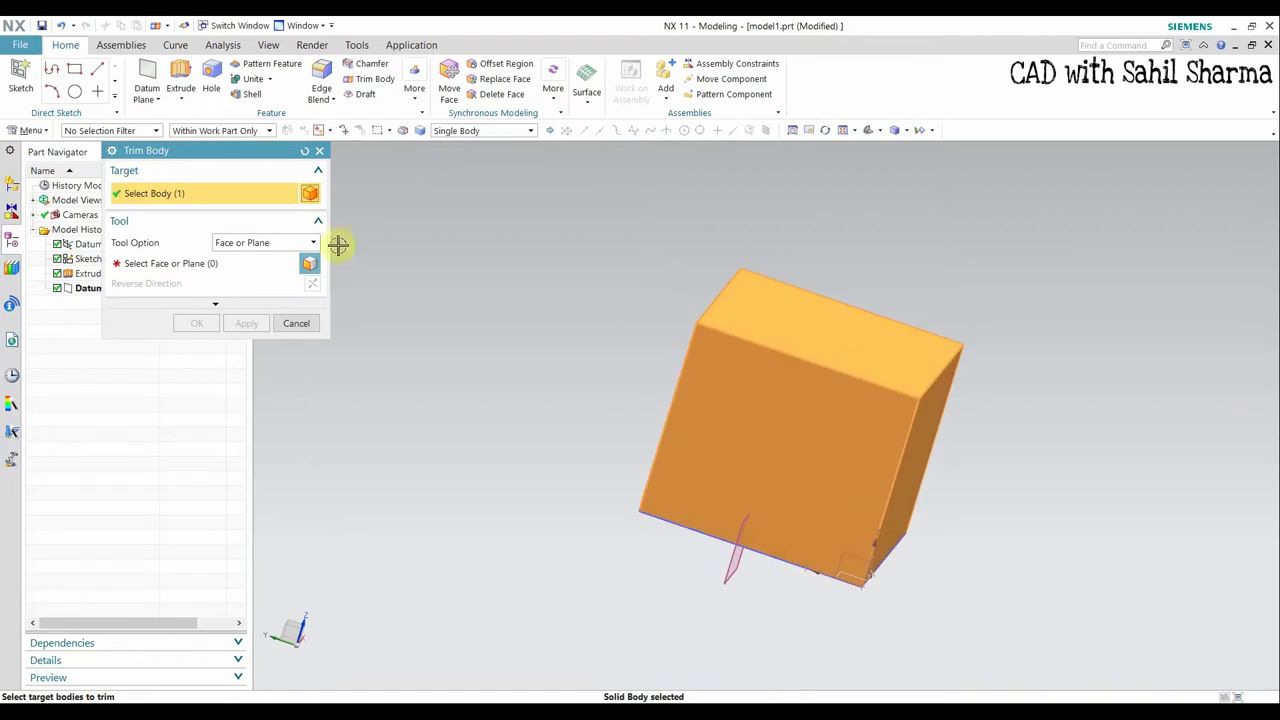
pyautogui.click(212, 264)
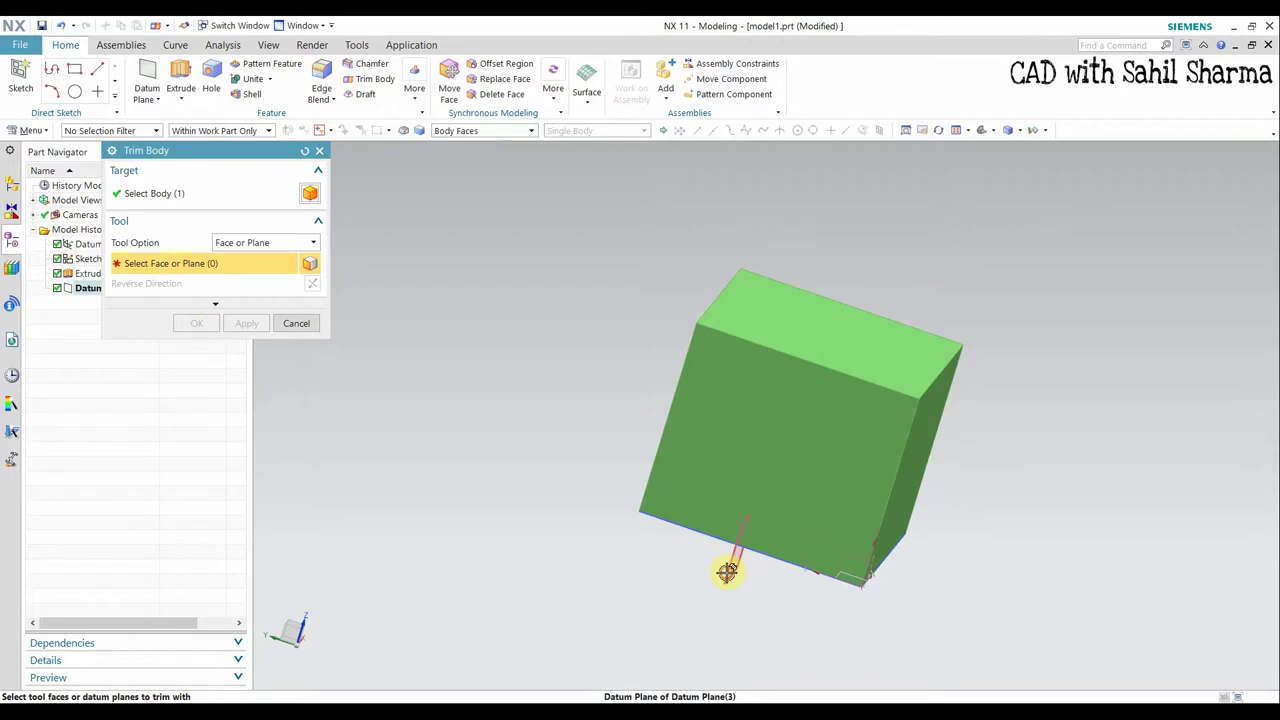
pyautogui.click(727, 571)
pyautogui.moveTo(594, 546); pyautogui.dragTo(594, 574, button='middle')
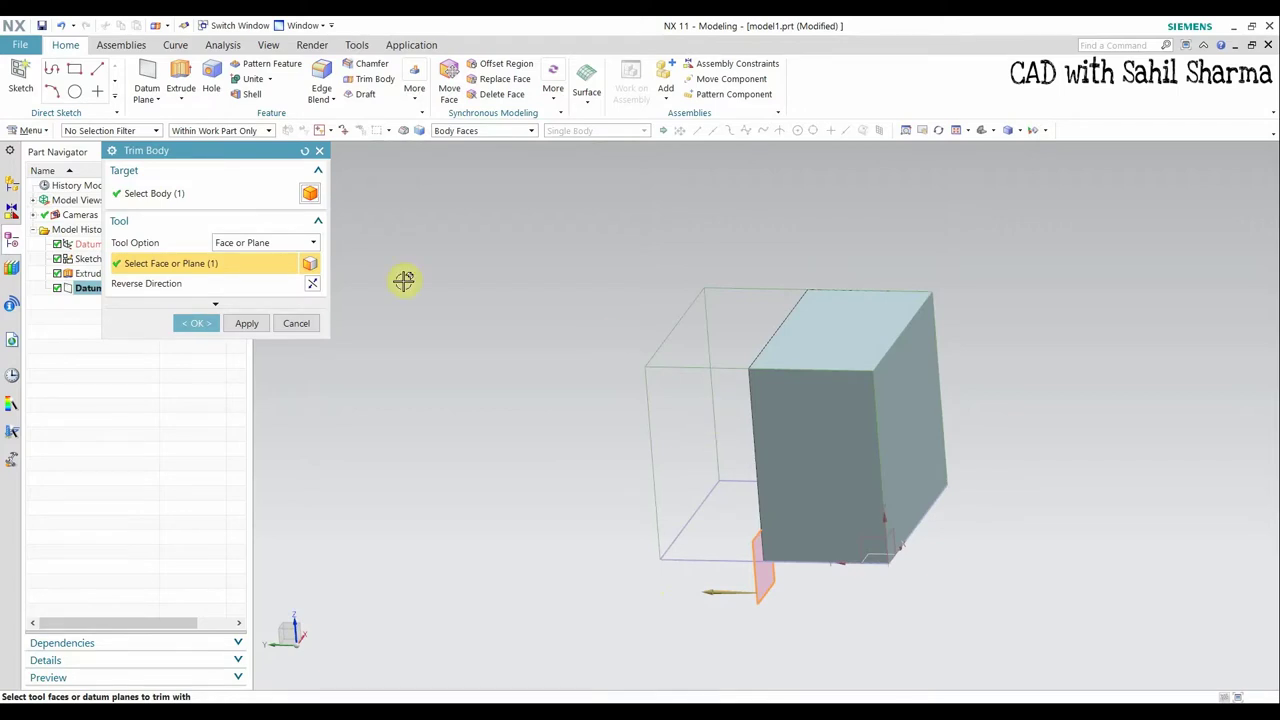
pyautogui.click(313, 287)
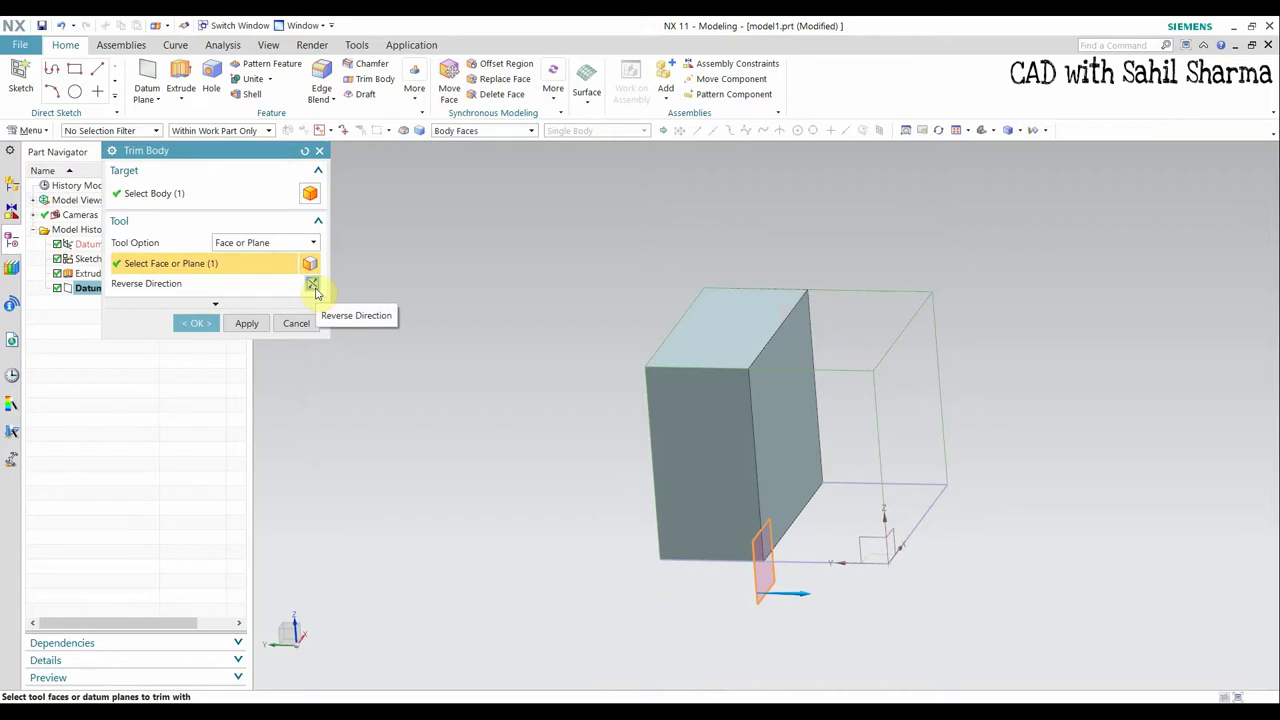
pyautogui.click(313, 287)
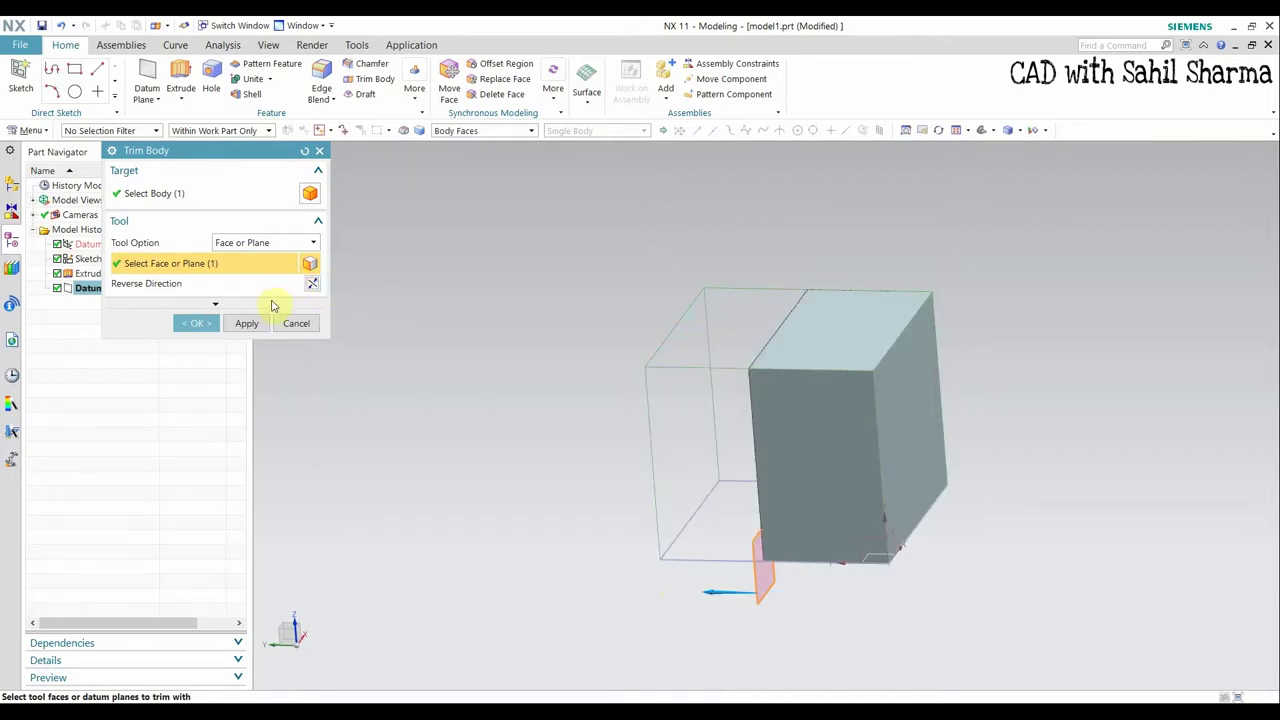
pyautogui.click(297, 324)
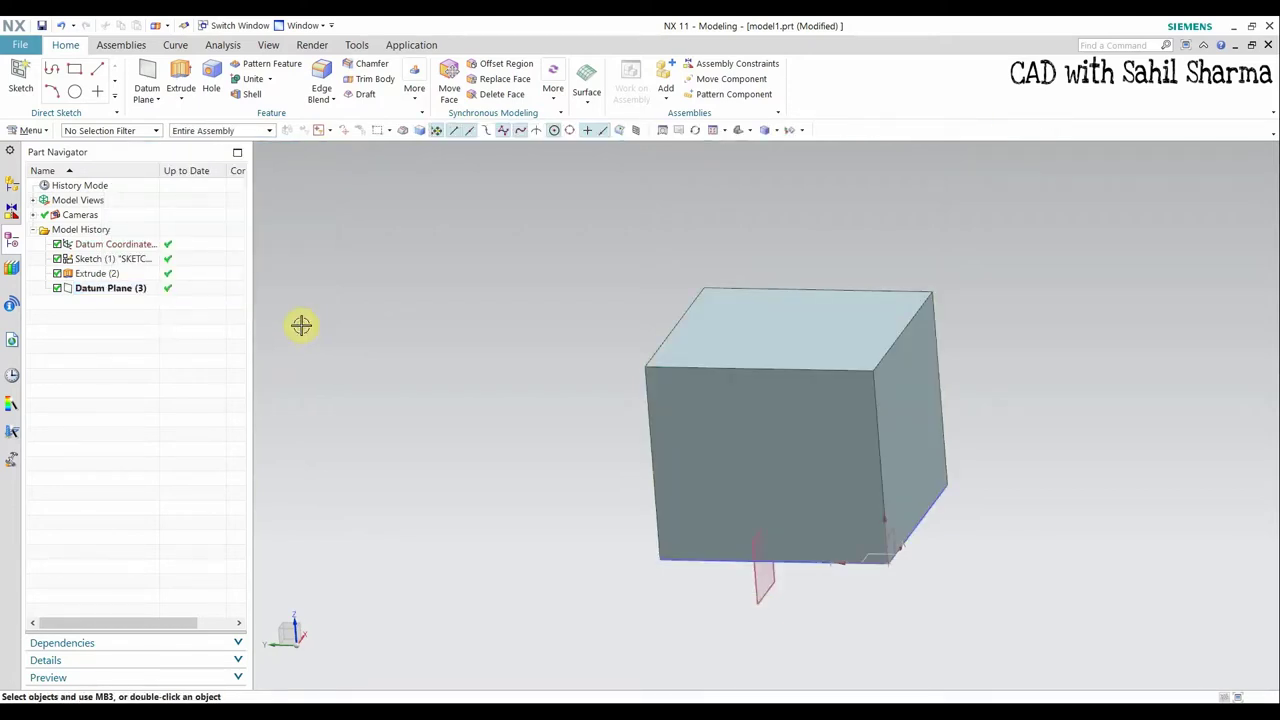
# - Start a Shell on the block with the Remove Faces, then Shell type at 5 mm thickness
pyautogui.click(248, 93)
pyautogui.click(313, 192)
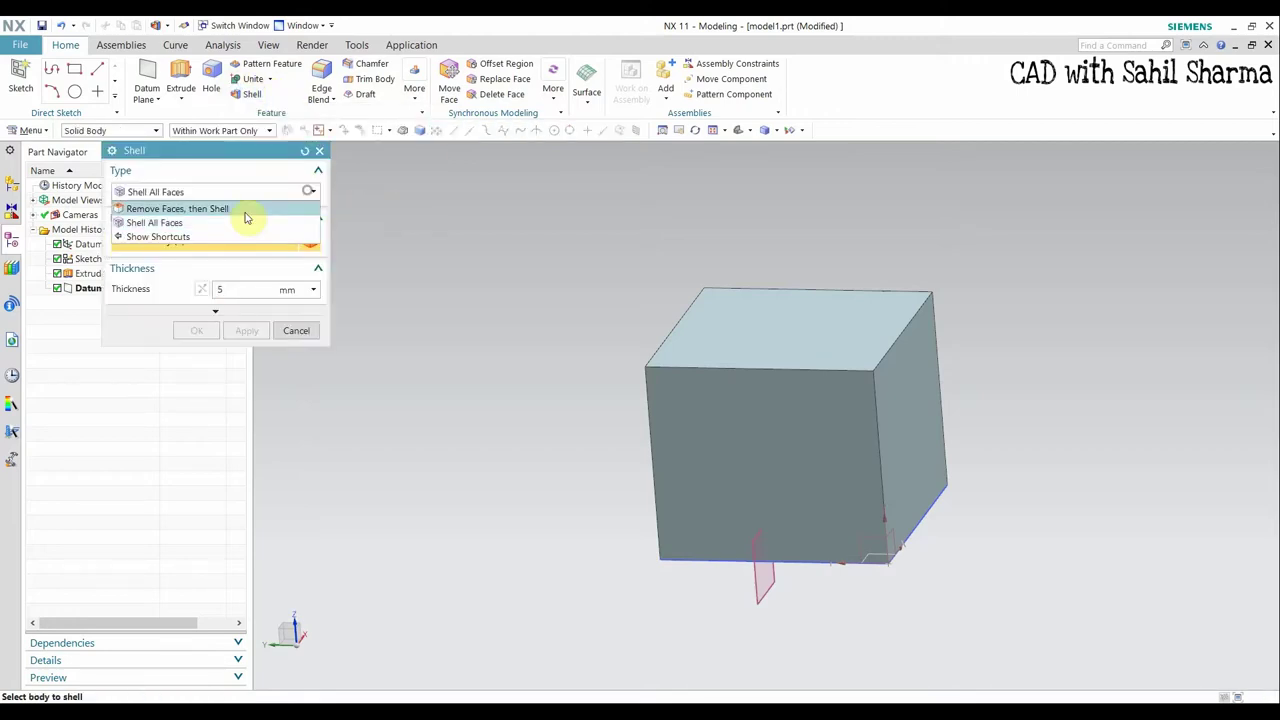
pyautogui.click(245, 212)
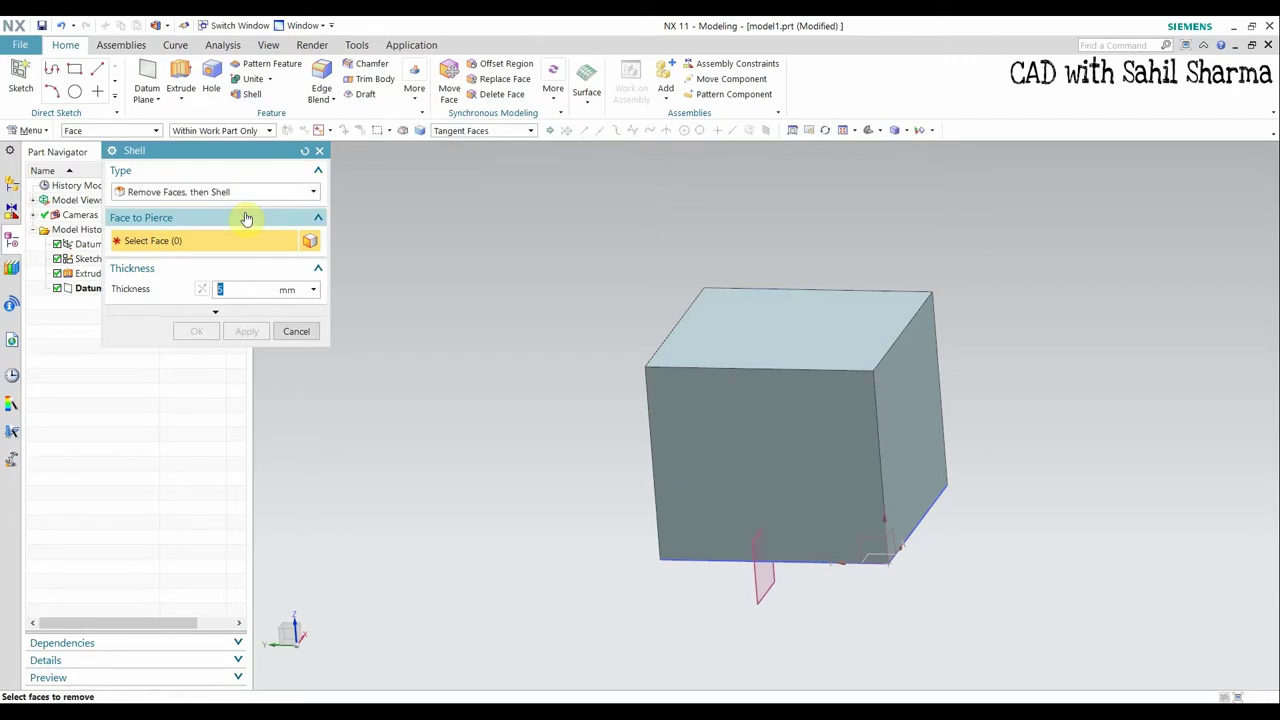
pyautogui.click(142, 196)
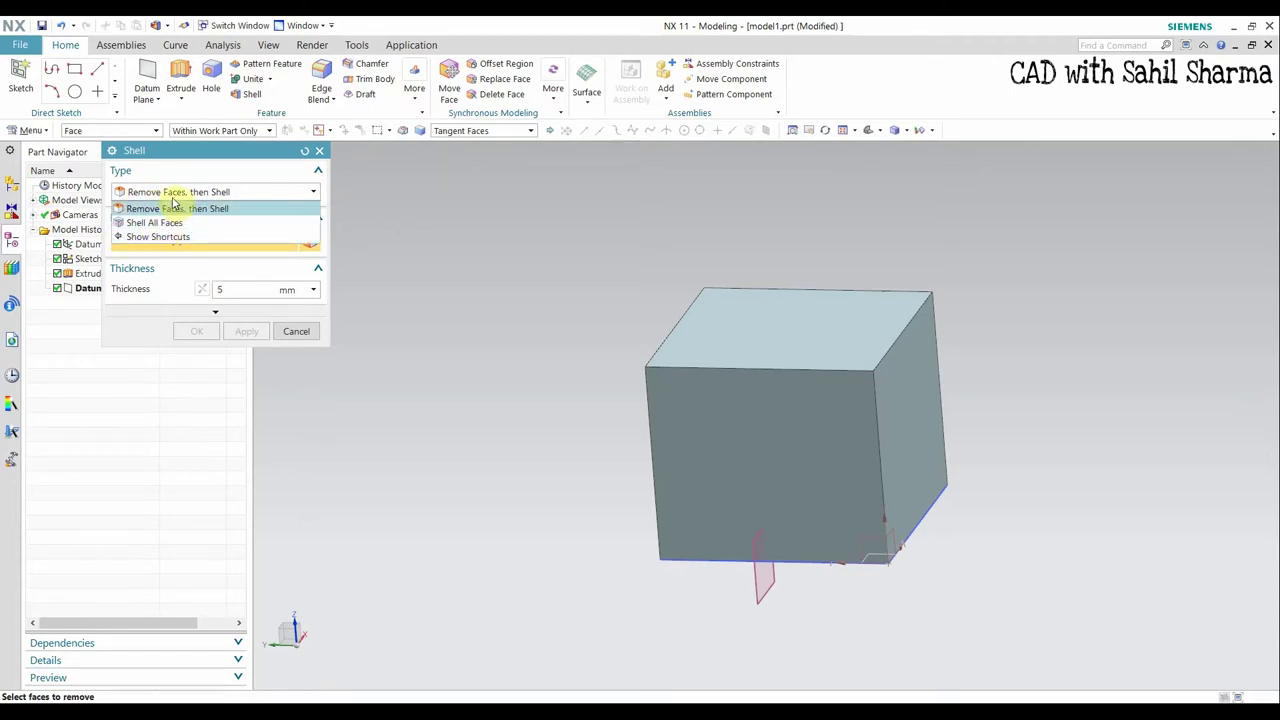
pyautogui.click(173, 203)
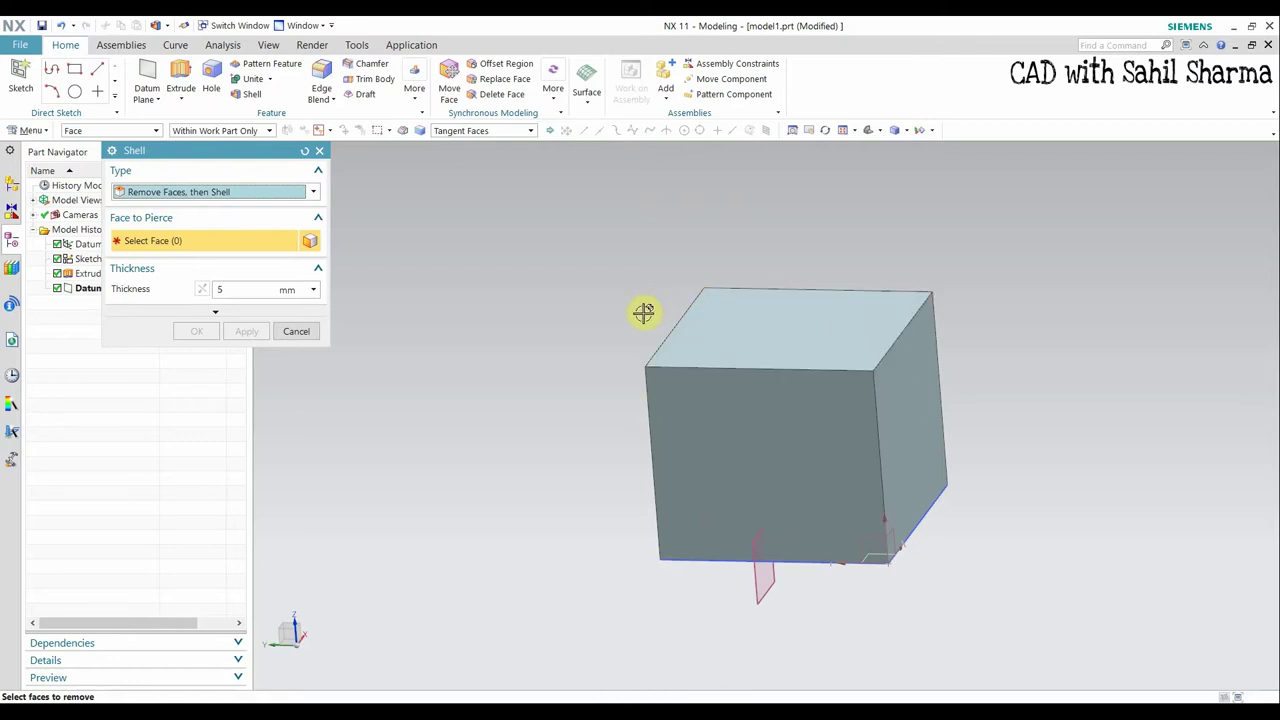
pyautogui.click(237, 191)
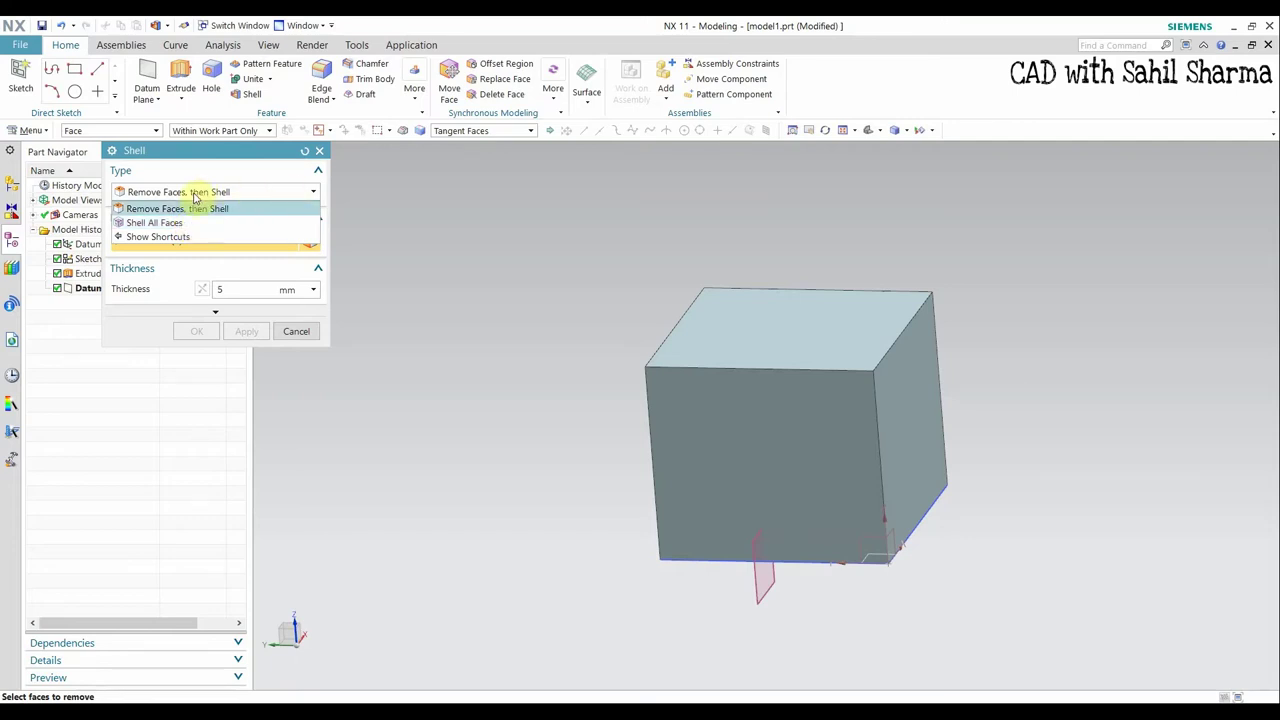
# - Remove the block's top face and set the shell wall thickness to 3 mm
pyautogui.click(174, 208)
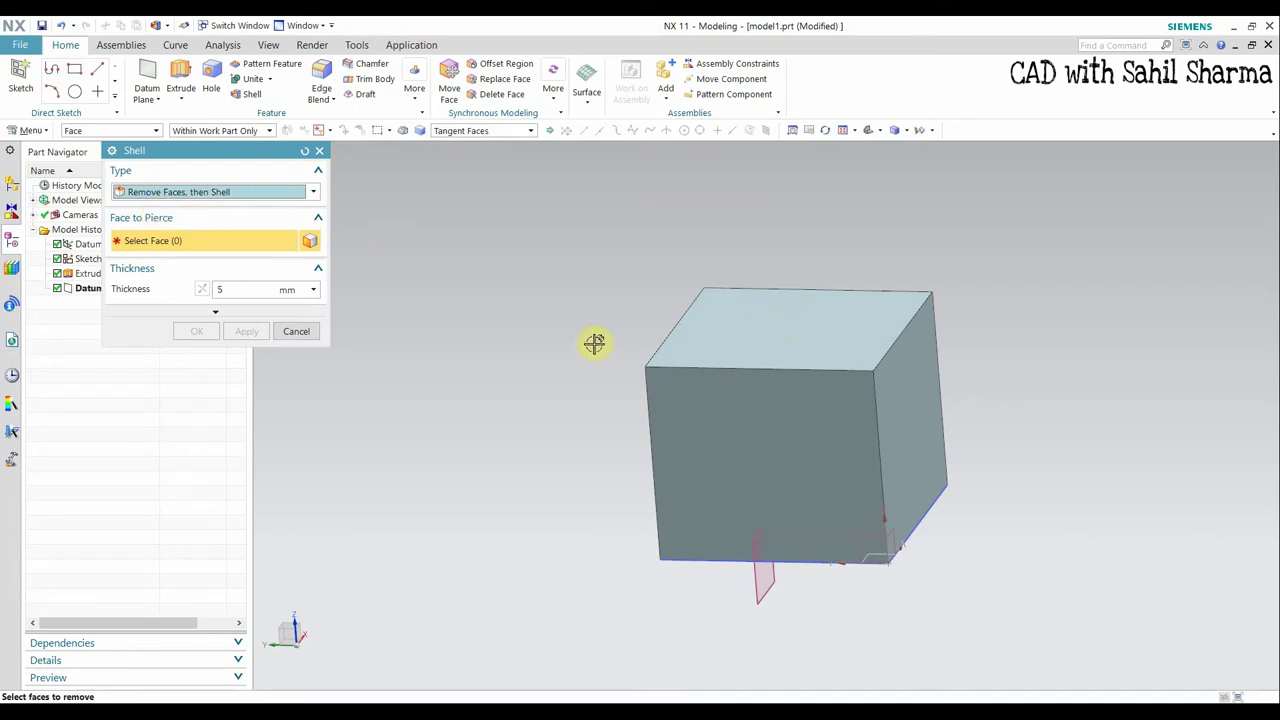
pyautogui.moveTo(594, 343)
pyautogui.mouseDown(button='middle')
pyautogui.moveTo(626, 346)
pyautogui.moveTo(585, 354)
pyautogui.mouseUp(button='middle')
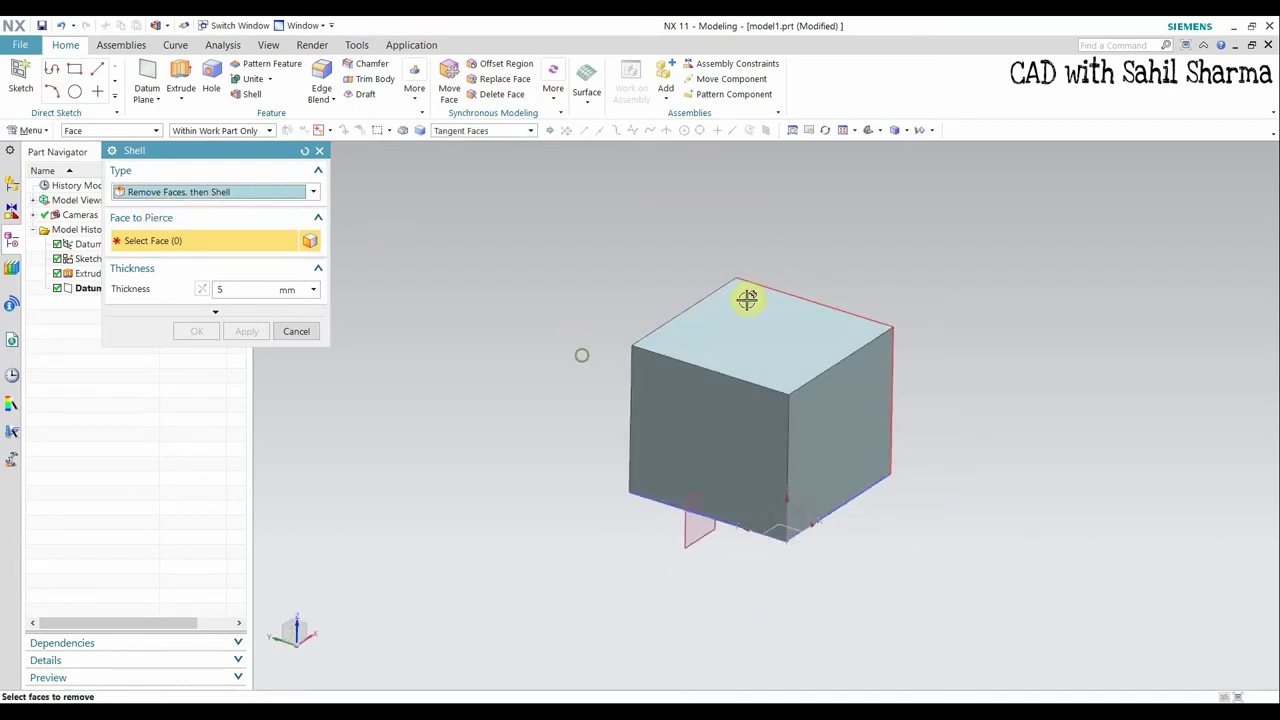
pyautogui.click(751, 340)
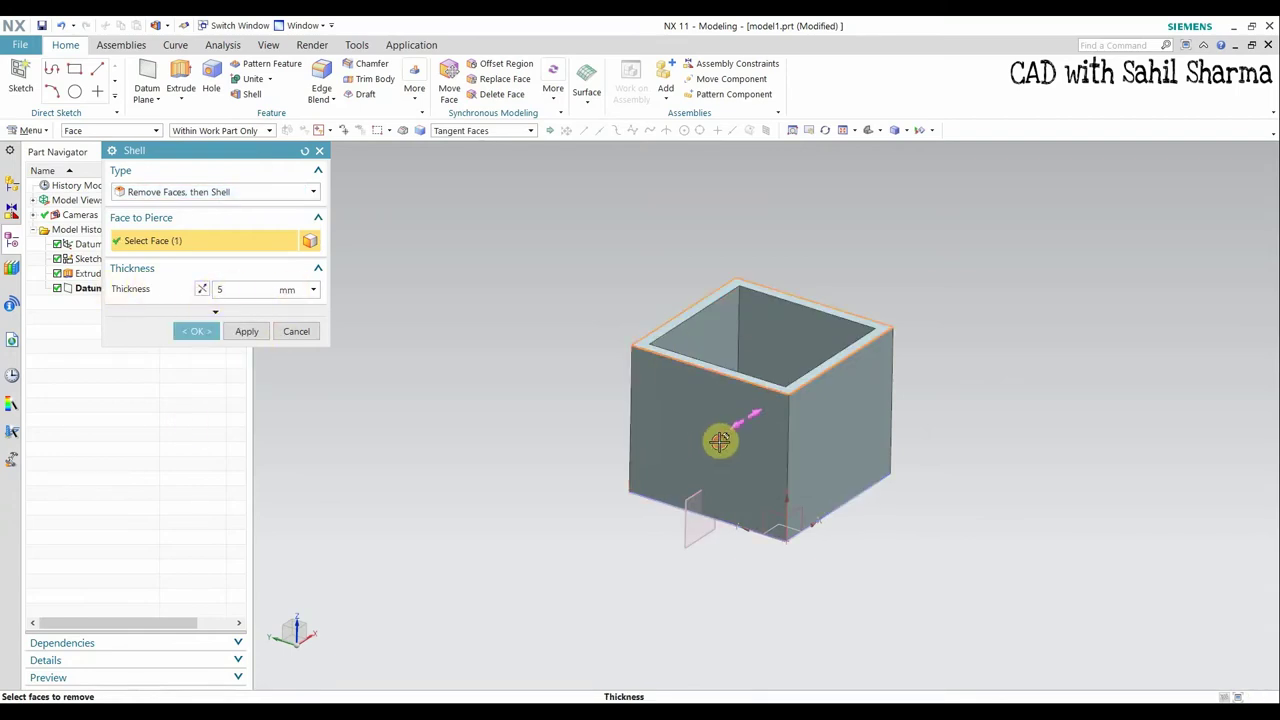
pyautogui.moveTo(720, 440); pyautogui.dragTo(737, 420)
pyautogui.scroll(2, 666, 449)
pyautogui.scroll(2, 654, 457)
pyautogui.scroll(-2, 737, 420)
pyautogui.moveTo(714, 351); pyautogui.dragTo(768, 395, button='middle')
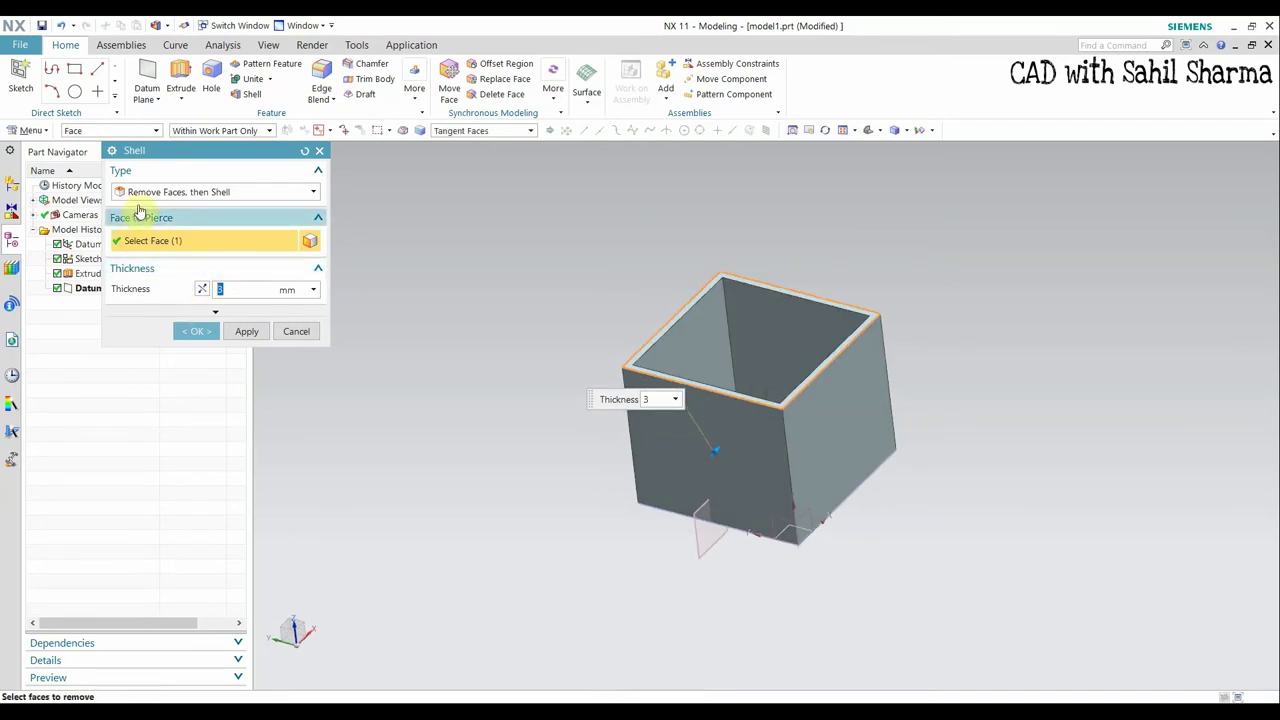
# - Switch the shell type to Shell All Faces and apply it with 3 mm walls
pyautogui.click(222, 192)
pyautogui.click(176, 220)
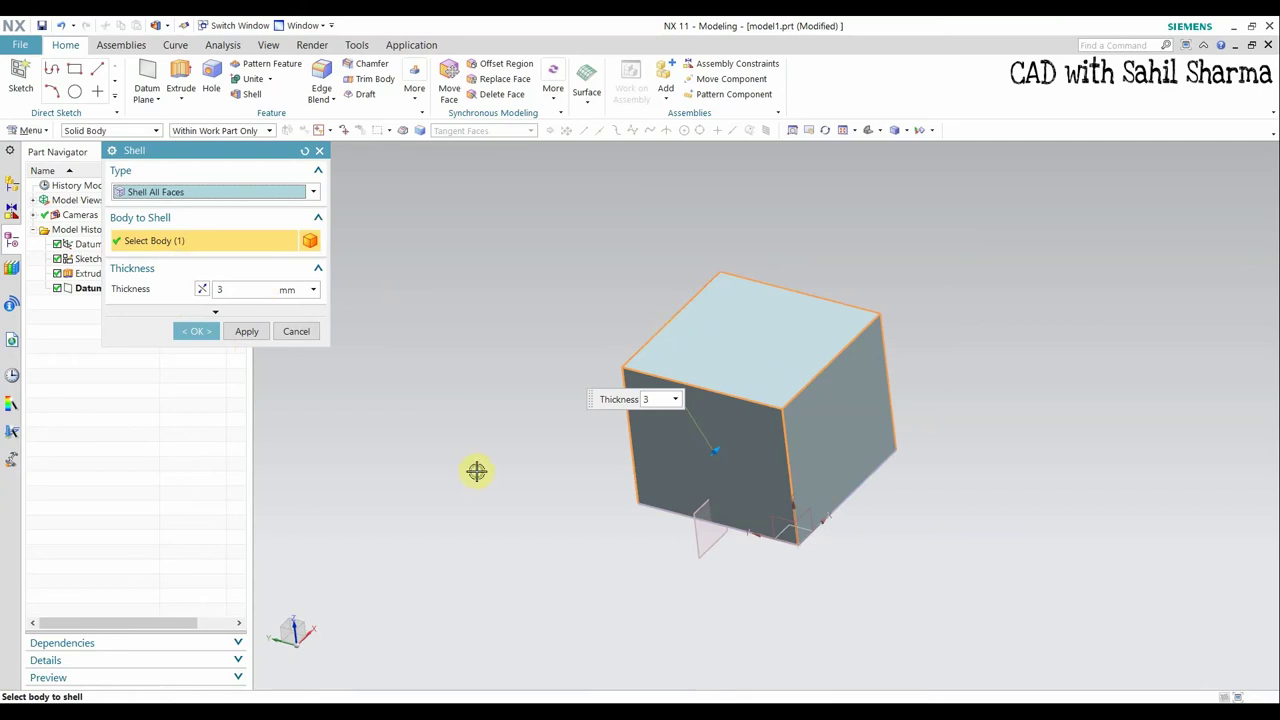
pyautogui.moveTo(477, 471); pyautogui.dragTo(591, 466, button='middle')
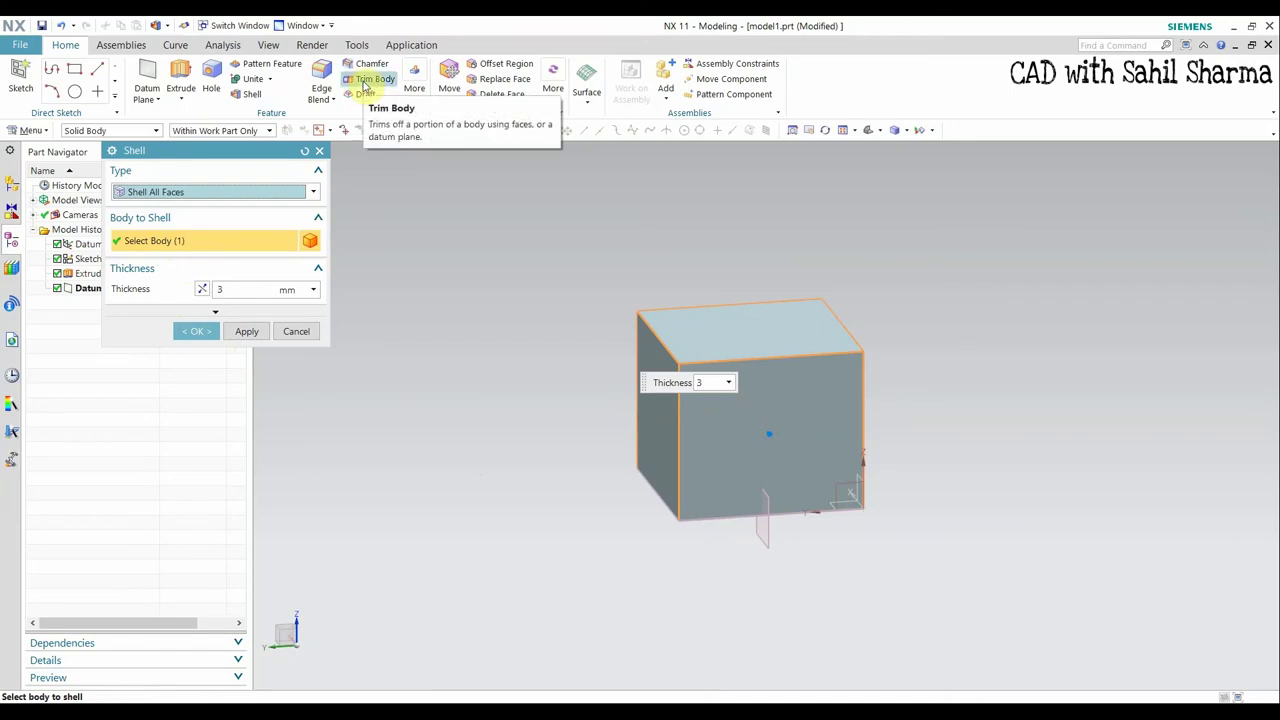
pyautogui.click(196, 331)
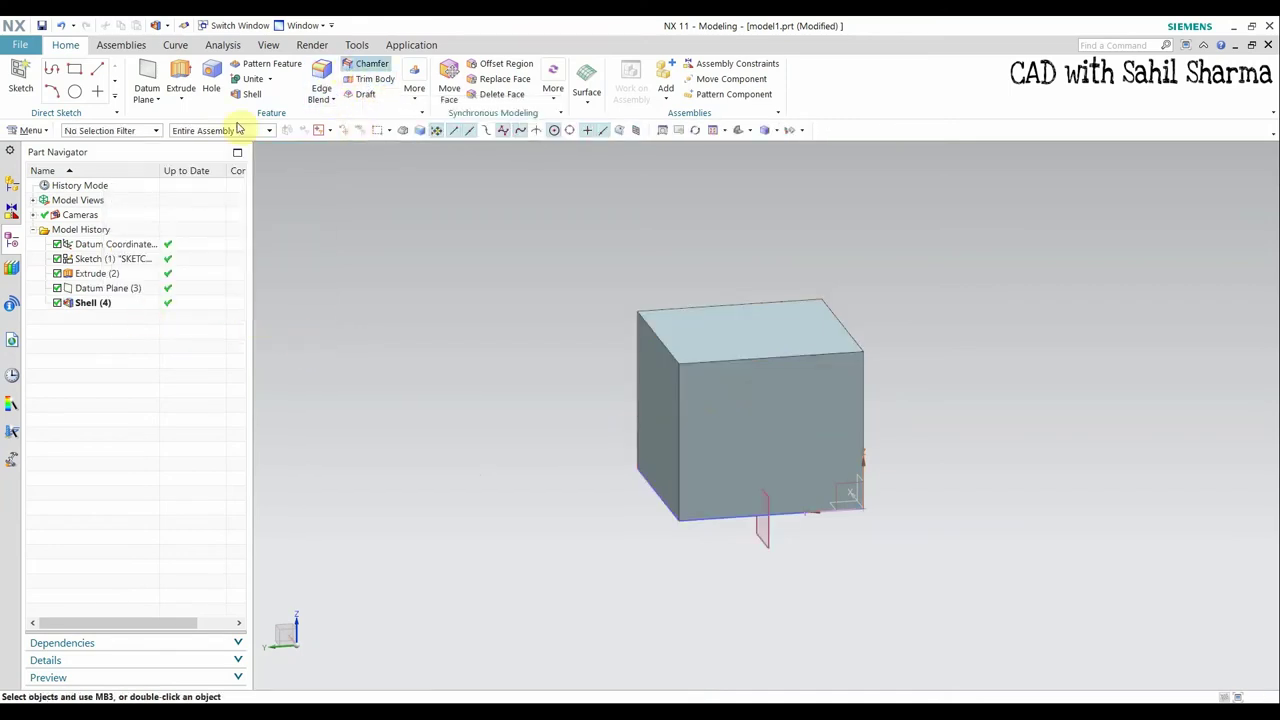
# - Trim Body the shelled block as target with the datum plane as the tool
pyautogui.click(368, 79)
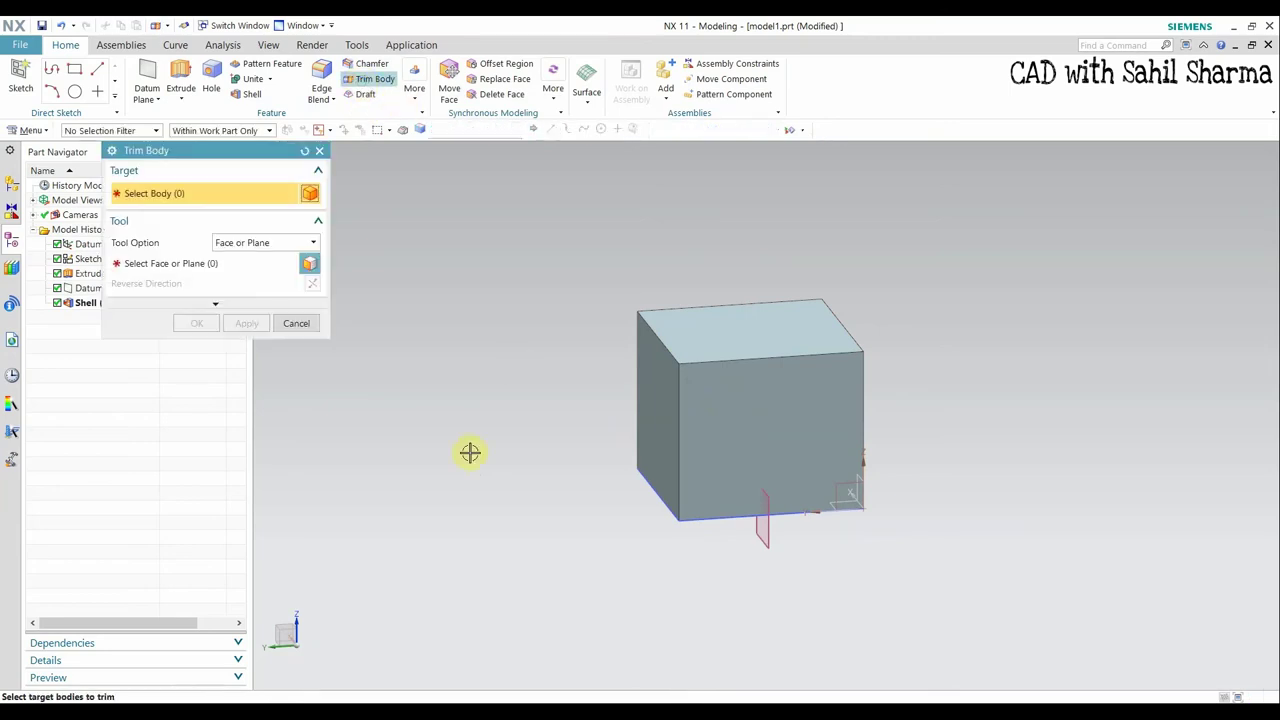
pyautogui.click(785, 358)
pyautogui.click(205, 263)
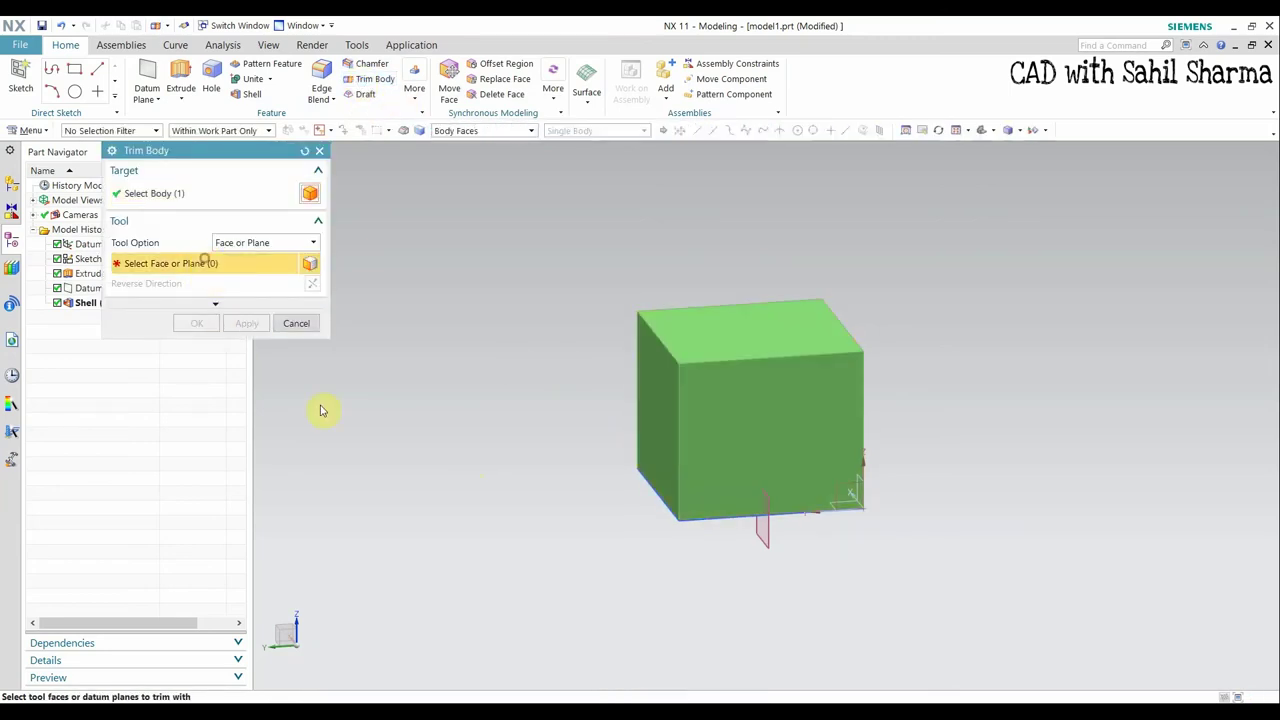
pyautogui.click(764, 522)
pyautogui.moveTo(617, 532); pyautogui.dragTo(543, 460, button='middle')
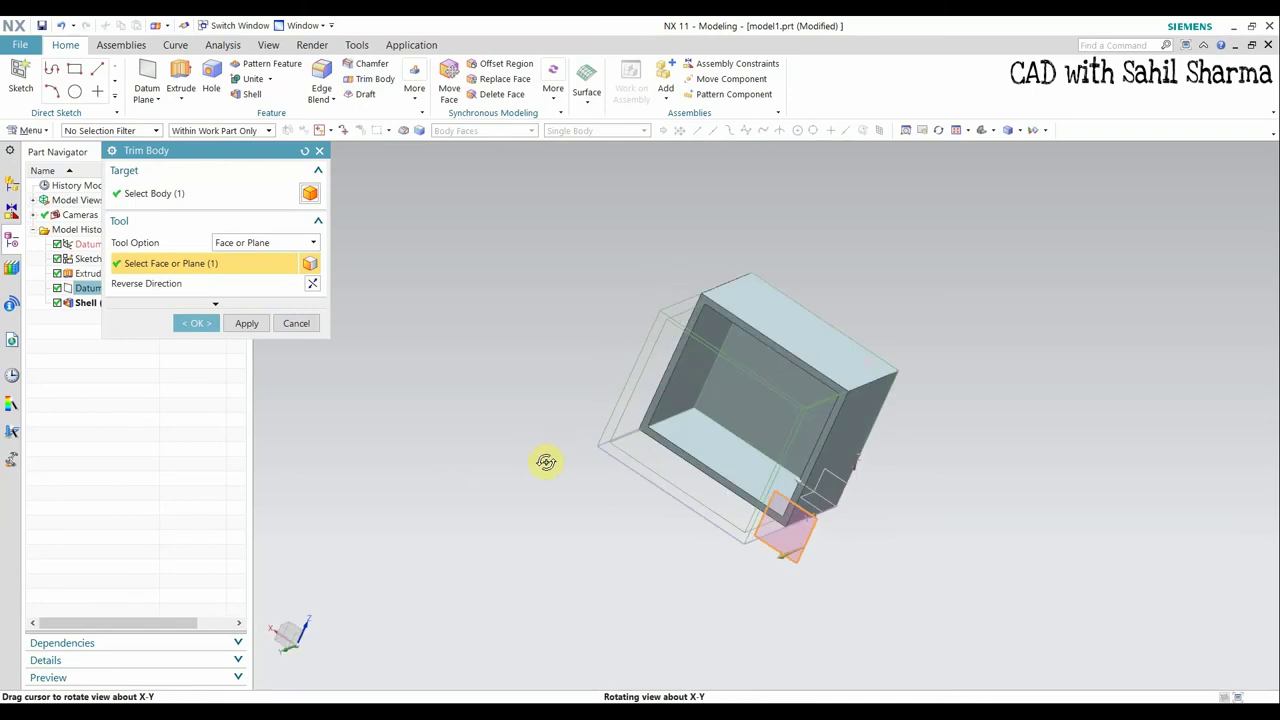
pyautogui.scroll(4, 853, 418)
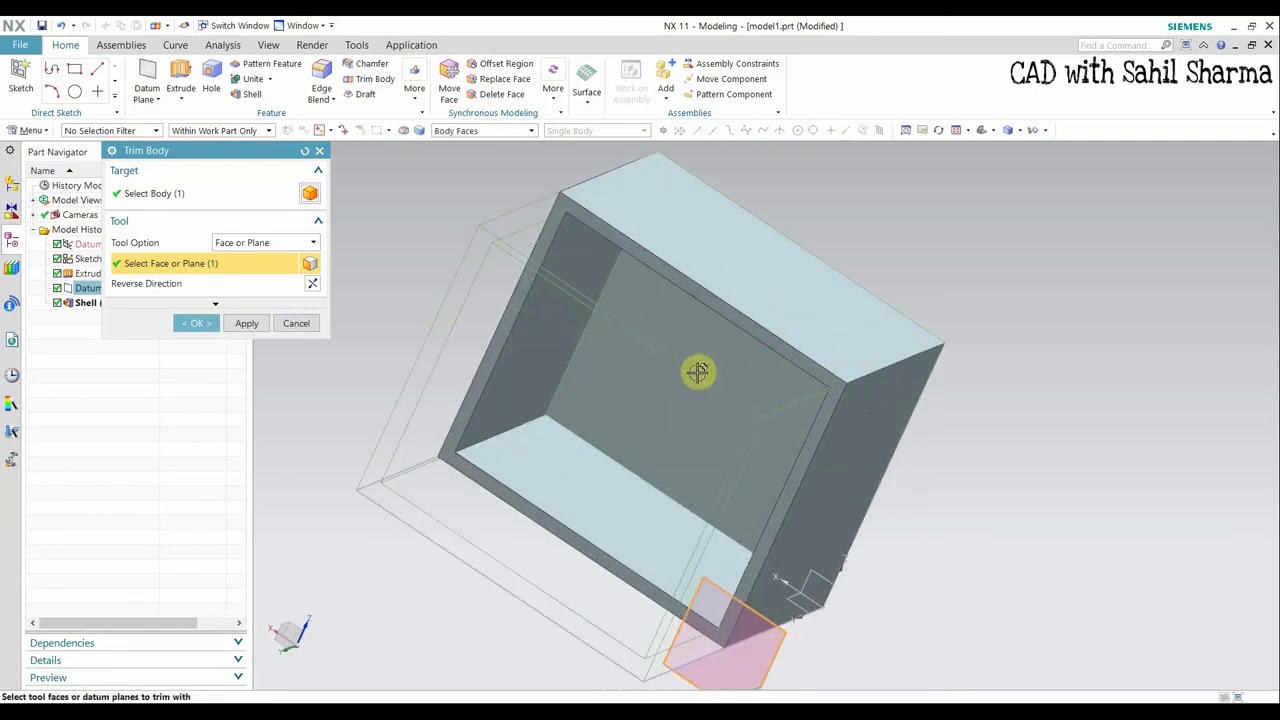
pyautogui.scroll(-2, 697, 369)
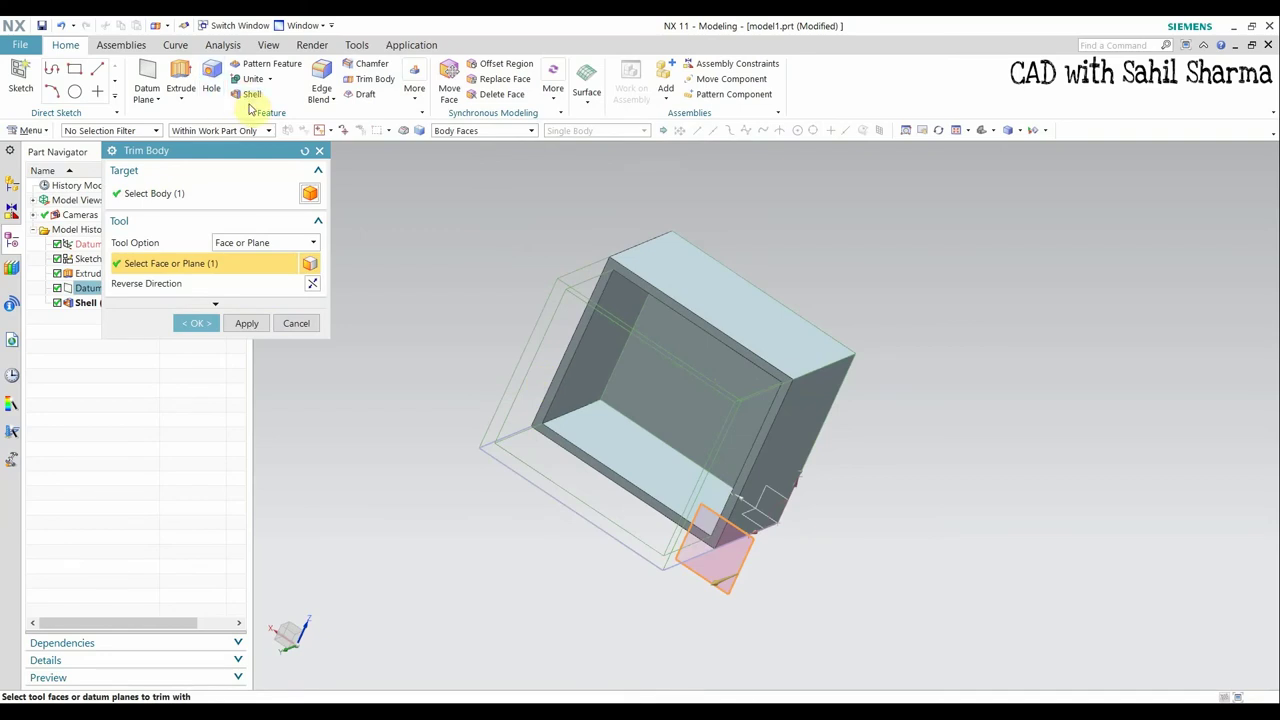
pyautogui.click(192, 325)
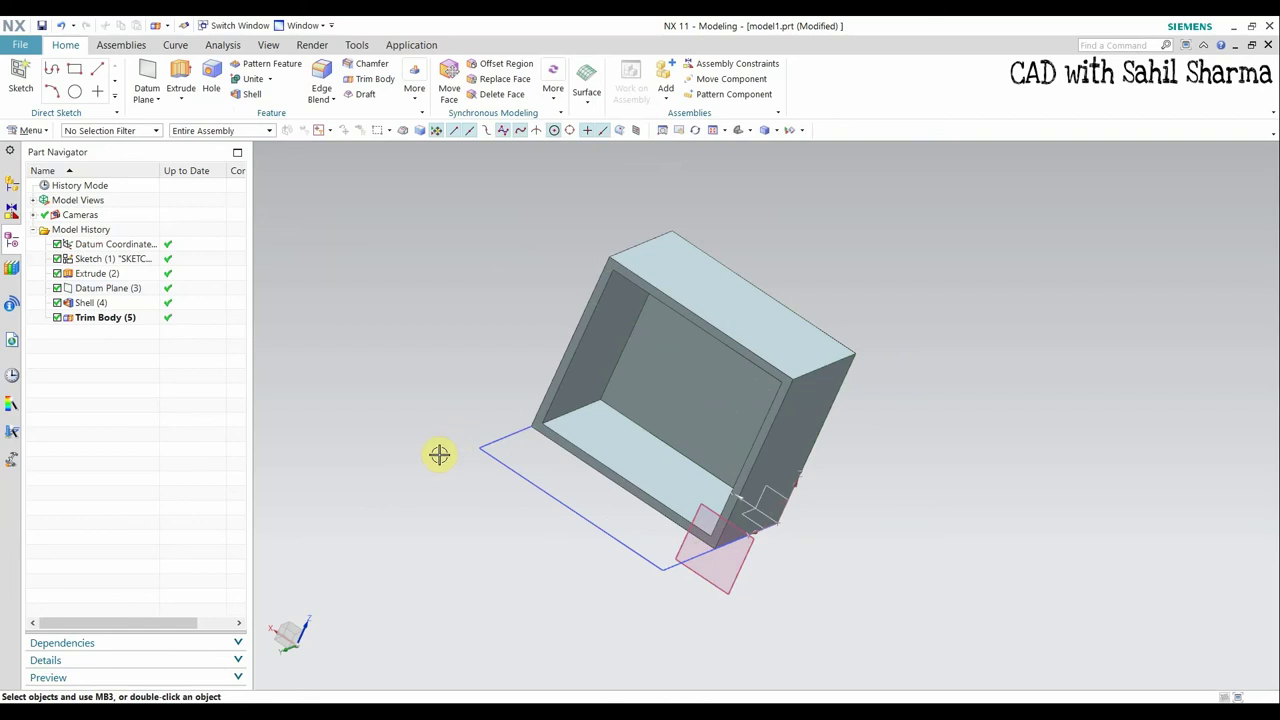
pyautogui.moveTo(951, 397); pyautogui.dragTo(920, 492, button='middle')
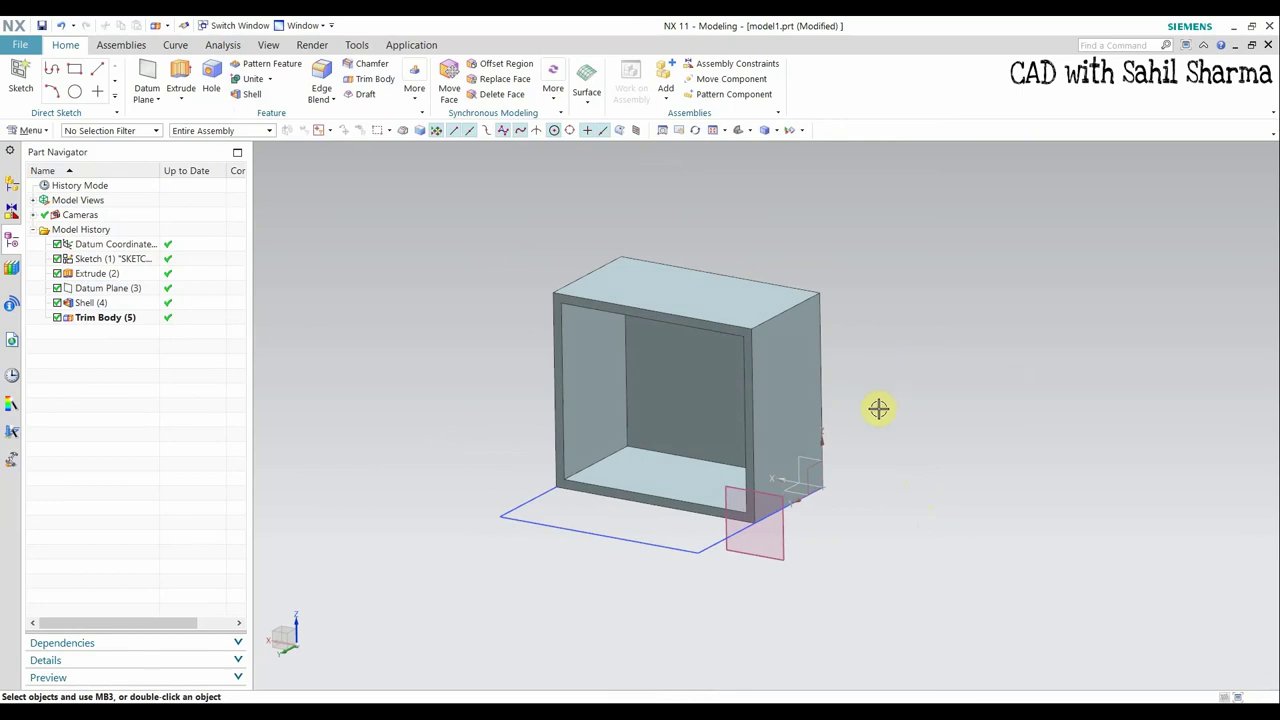